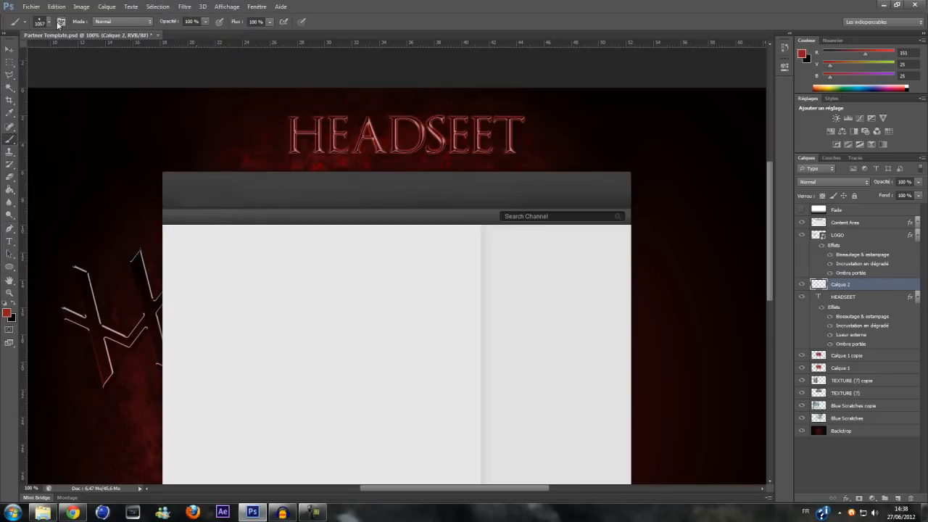
Choose the maze-like circuit pattern brush preset and set its size to 411 px.
click(48, 23)
scroll(202, 253, down, 15)
scroll(202, 253, down, 20)
scroll(203, 253, down, 20)
scroll(204, 253, up, 10)
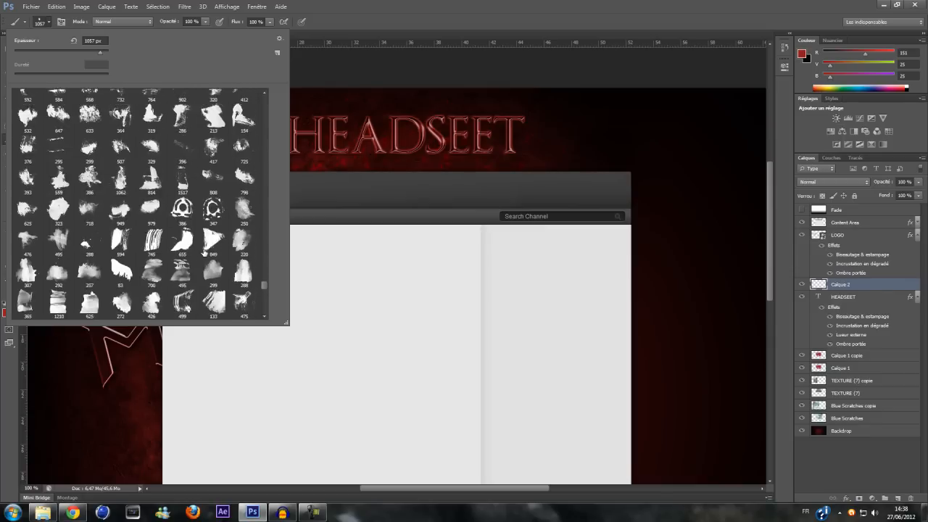
scroll(204, 253, up, 4)
scroll(265, 283, up, 10)
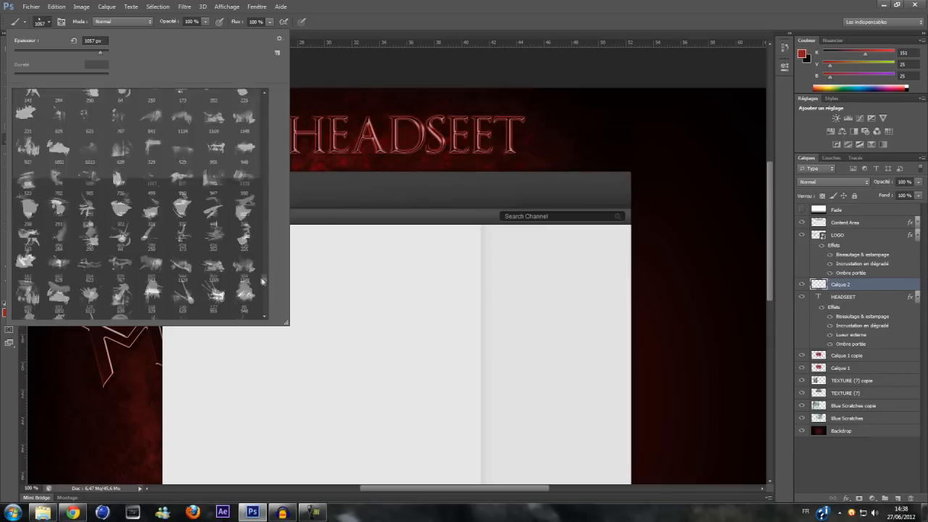
scroll(264, 273, up, 15)
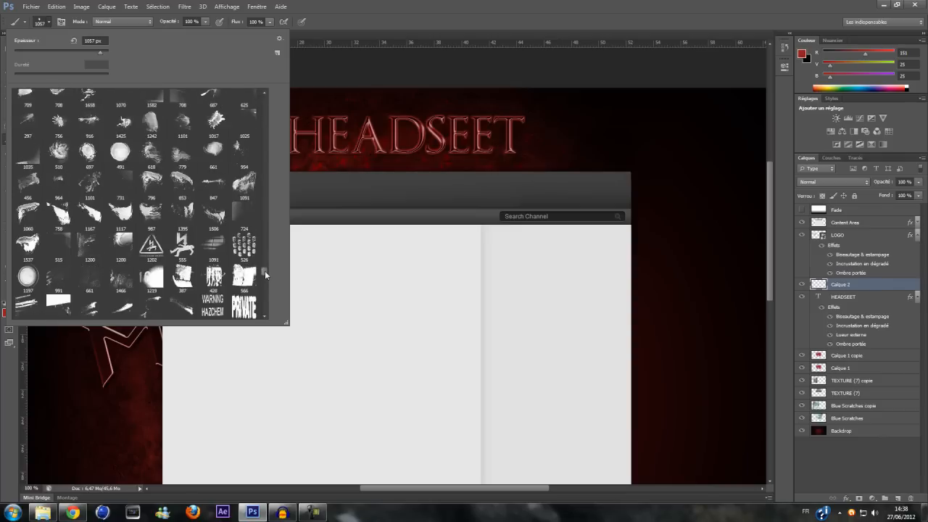
scroll(266, 269, up, 15)
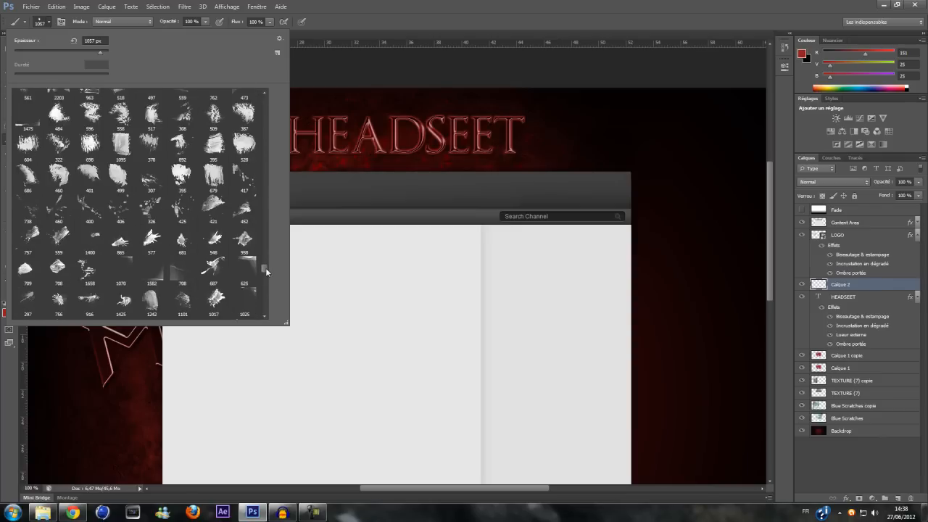
scroll(270, 259, up, 10)
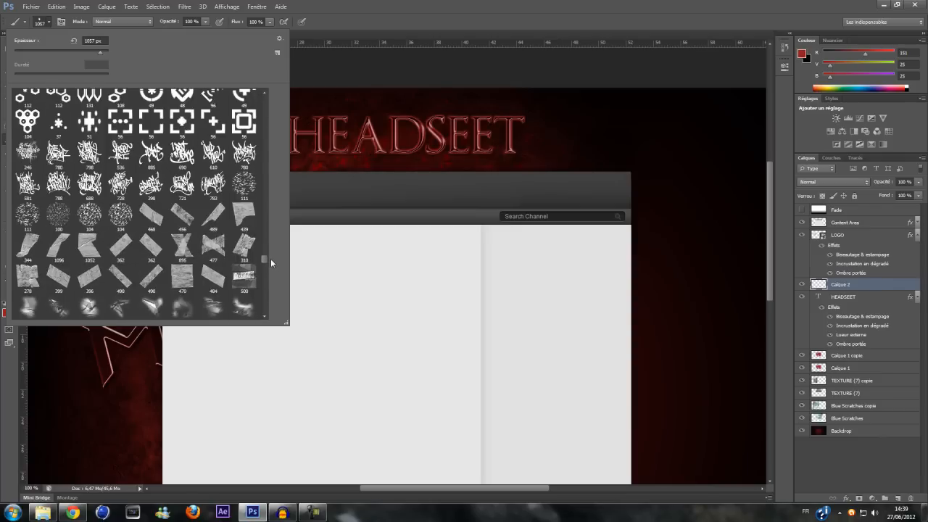
scroll(271, 253, up, 15)
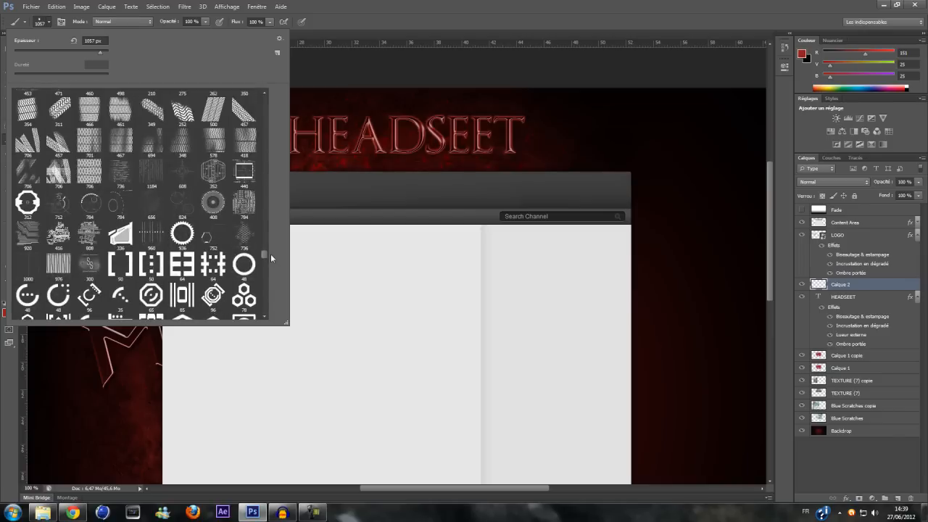
scroll(270, 248, up, 10)
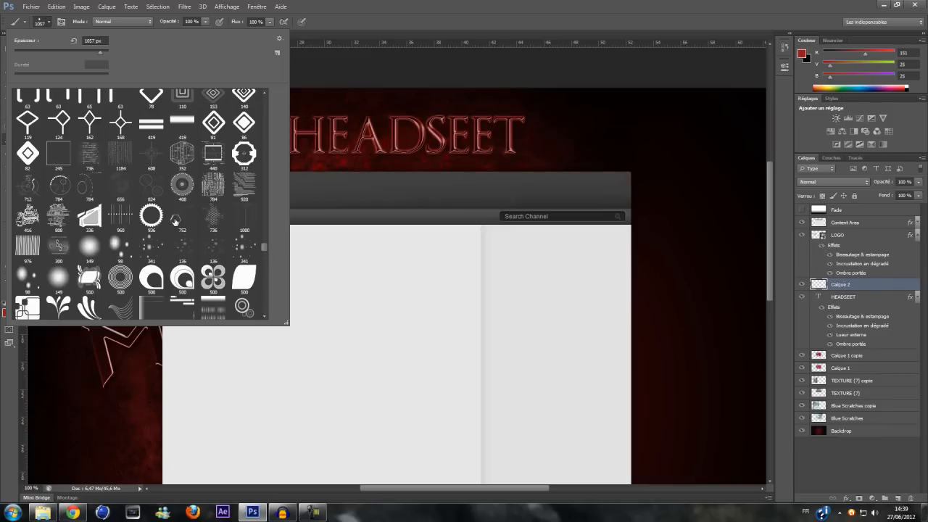
click(245, 190)
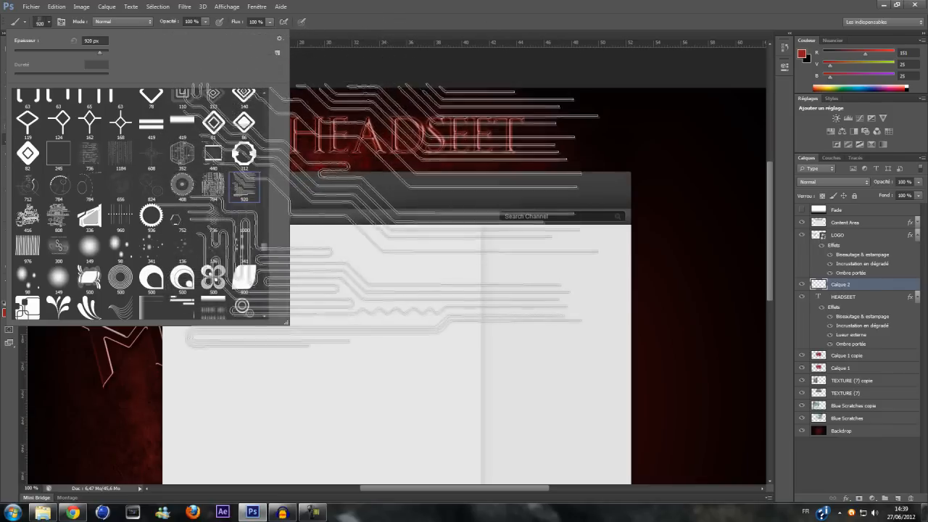
click(58, 215)
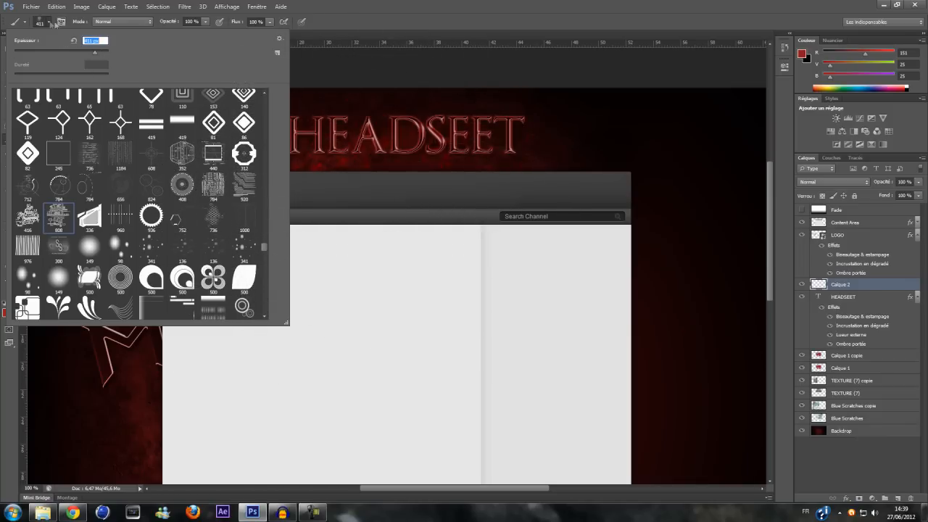
click(51, 22)
Move Calque 2 below the HEADSEET text layer and stamp the circuit pattern behind the title at 25% layer opacity.
drag(869, 288, 877, 351)
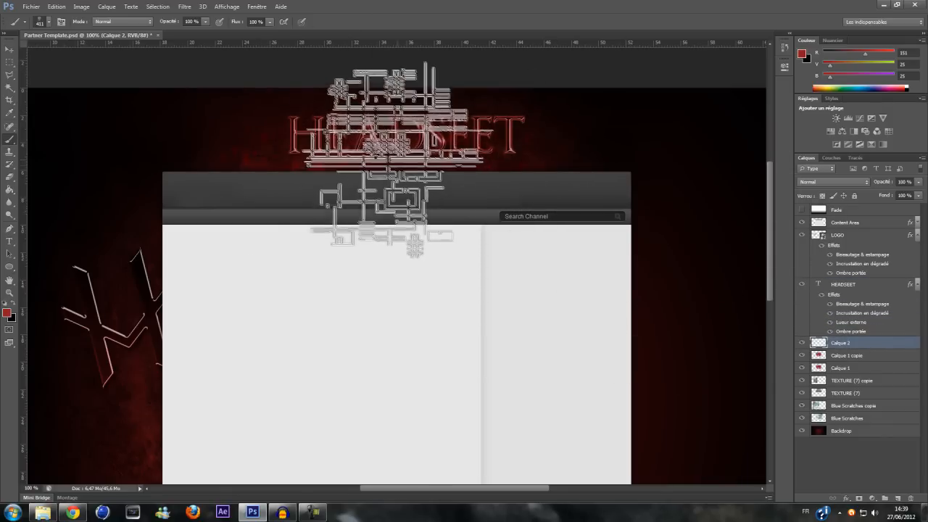
click(408, 158)
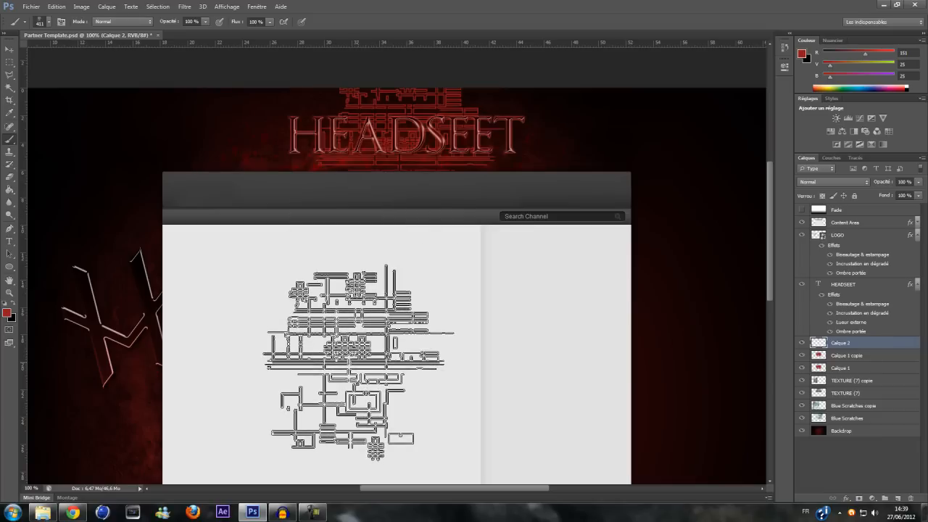
click(917, 182)
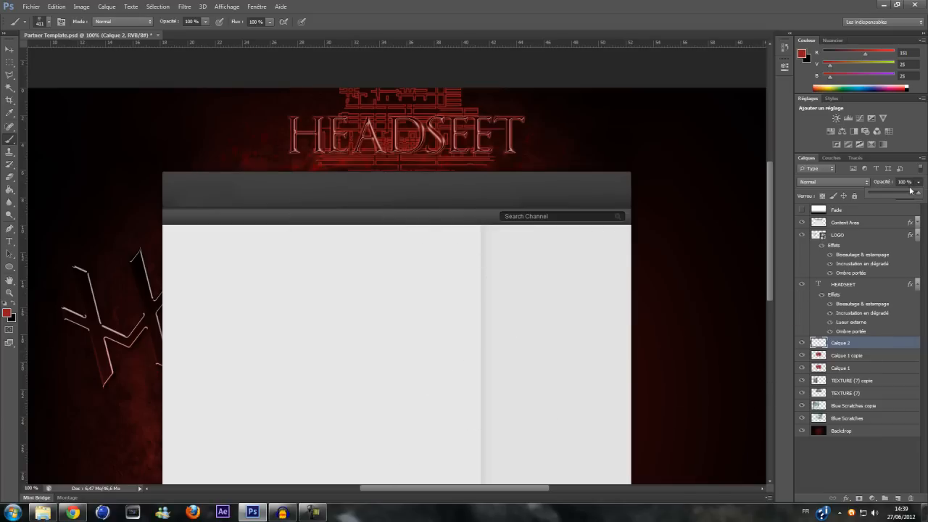
drag(887, 192, 885, 191)
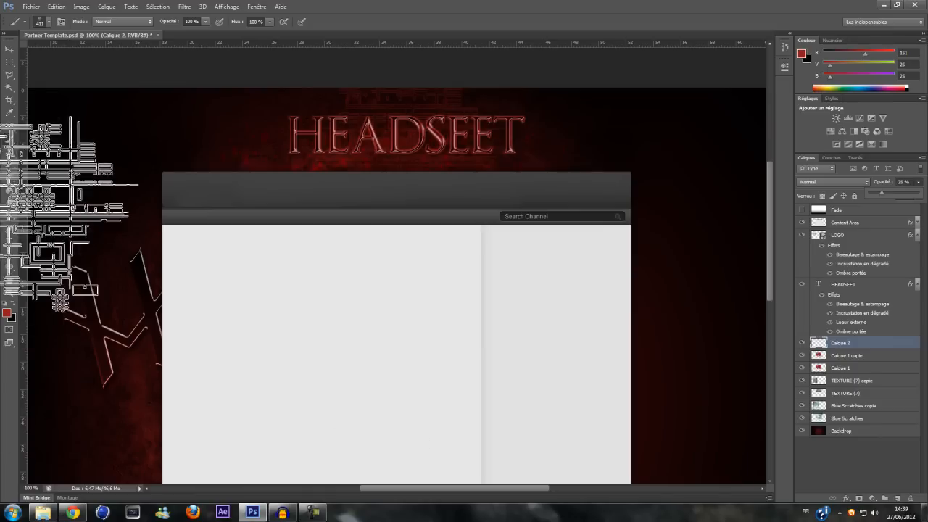
click(49, 26)
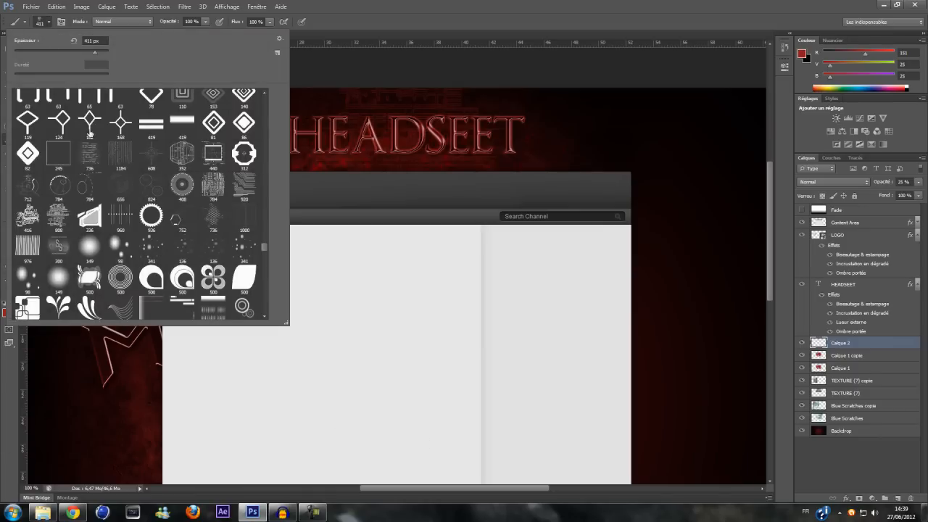
click(121, 216)
click(28, 216)
click(49, 26)
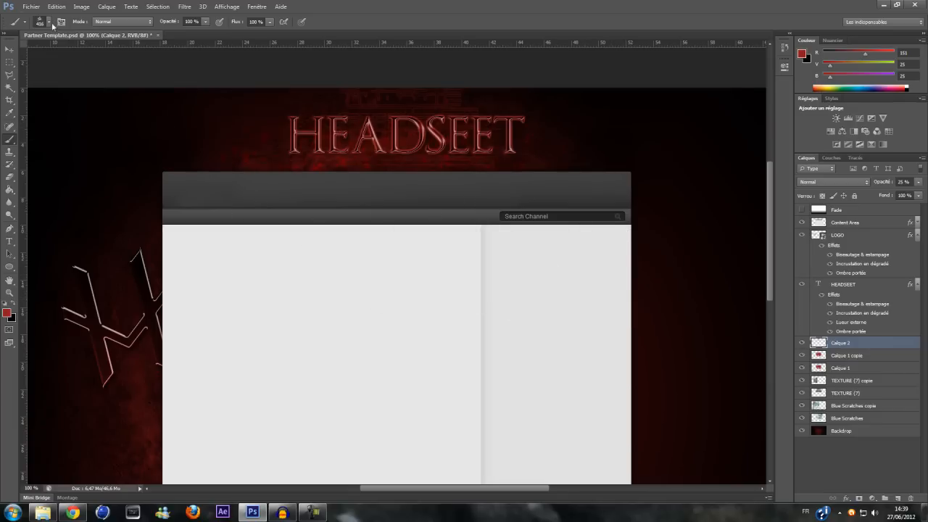
Choose the 1184 px brush preset made of vertical columns of binary digits.
click(49, 24)
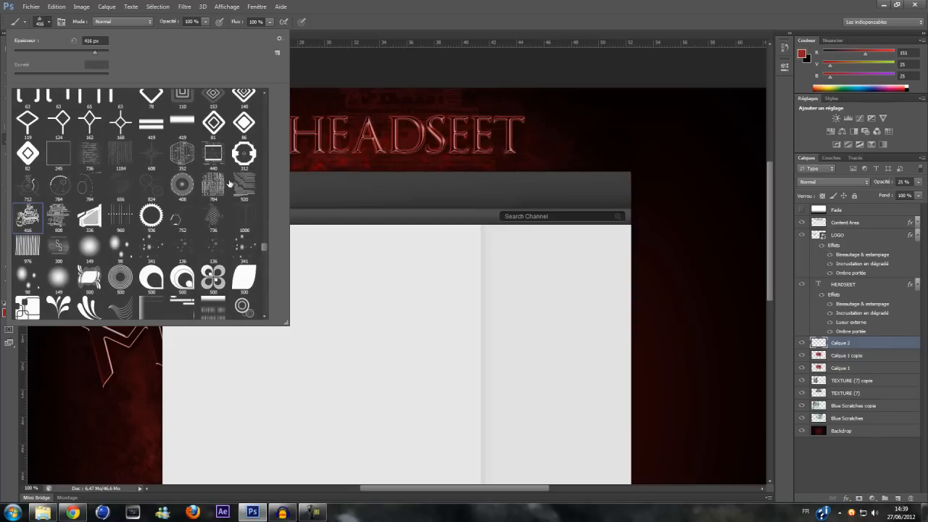
scroll(194, 183, up, 1)
click(114, 183)
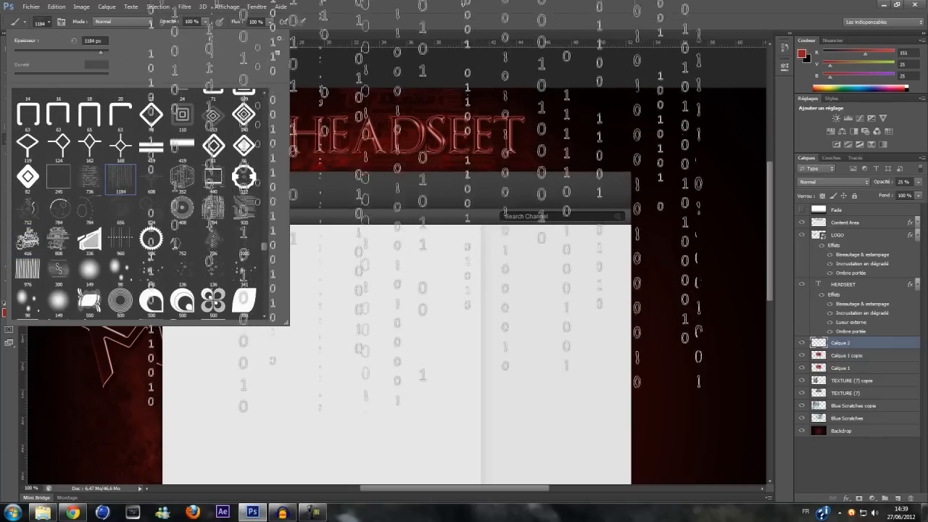
click(50, 24)
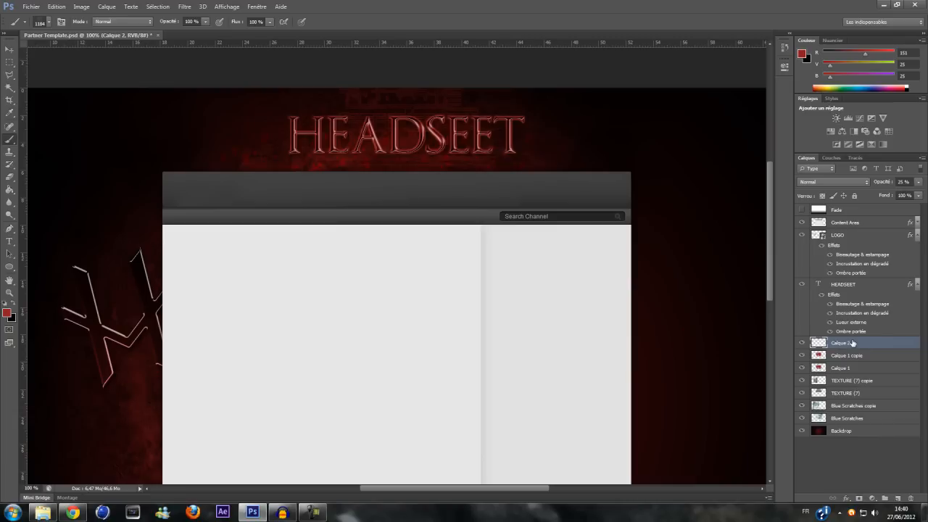
Replace the faded circuit pattern layer with a new empty layer and stamp the binary digits brush across the background behind the title.
key(Delete)
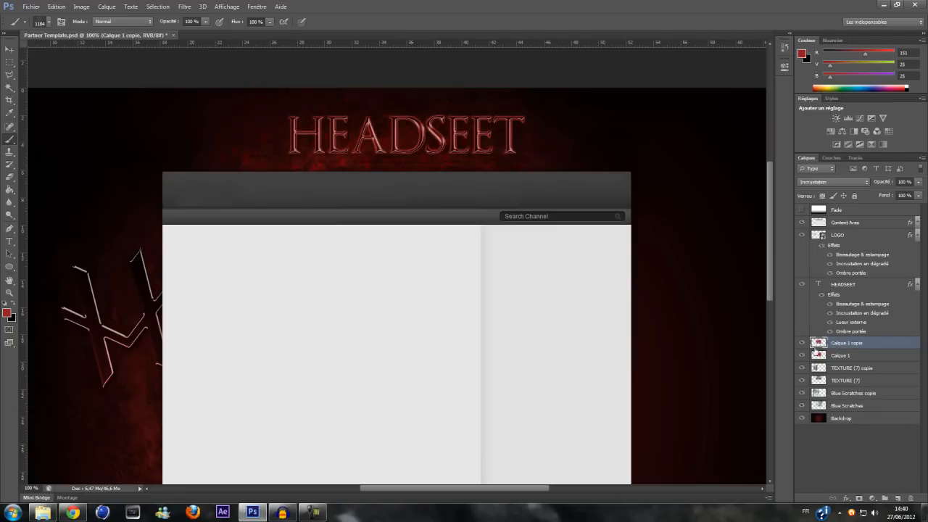
key(ctrl+shift+n)
key(Return)
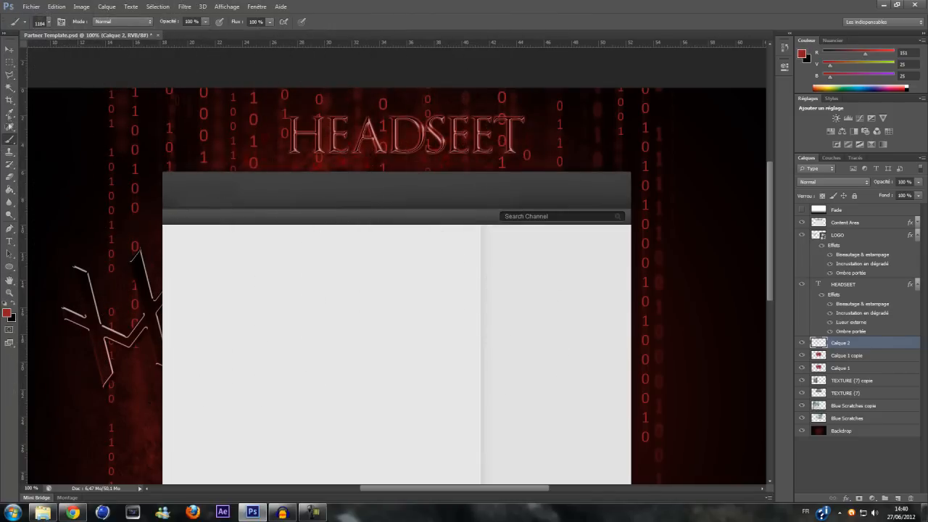
Lower the binary digits layer's opacity to about 25% and shift the digits slightly down and to the right.
click(9, 49)
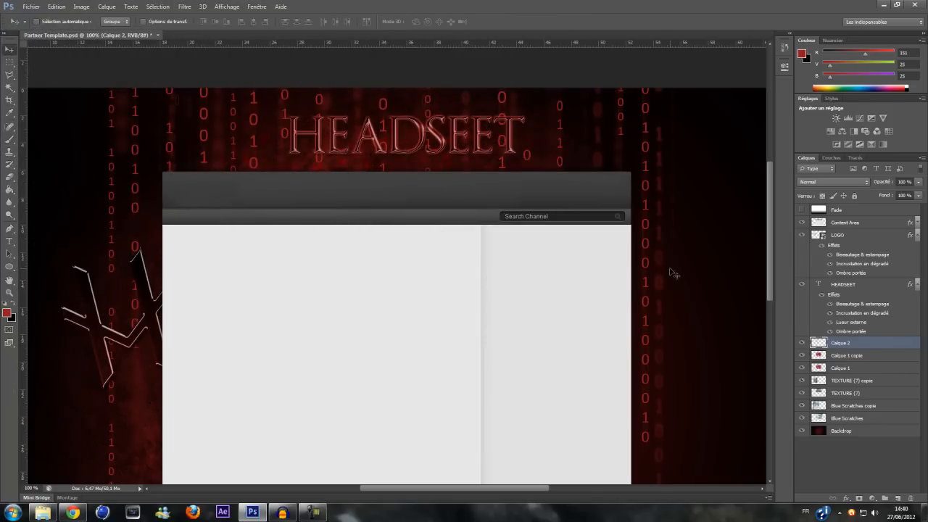
click(918, 195)
drag(897, 193, 895, 193)
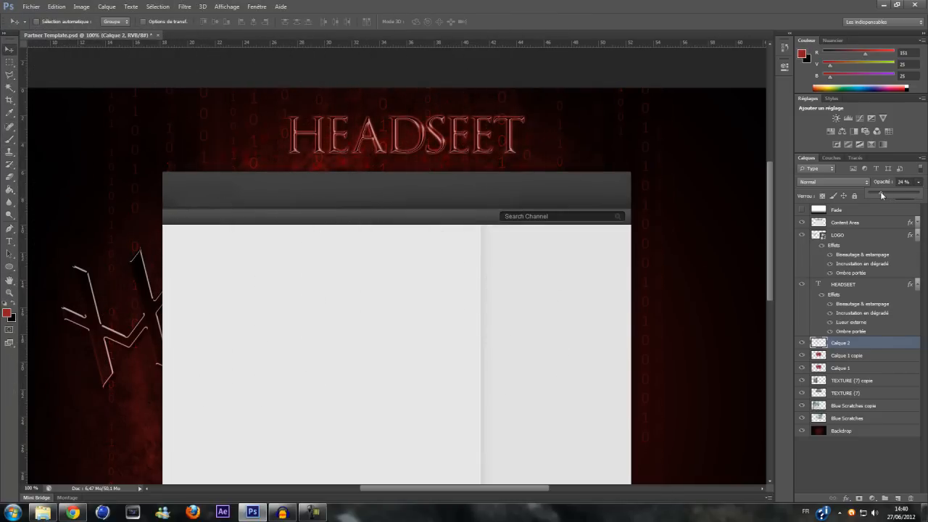
drag(881, 192, 882, 192)
drag(355, 153, 367, 160)
Duplicate the TEXTURE (7) copie and Blue Scratches copie layers together and flip the duplicates horizontally.
click(854, 406)
ctrl+click(849, 381)
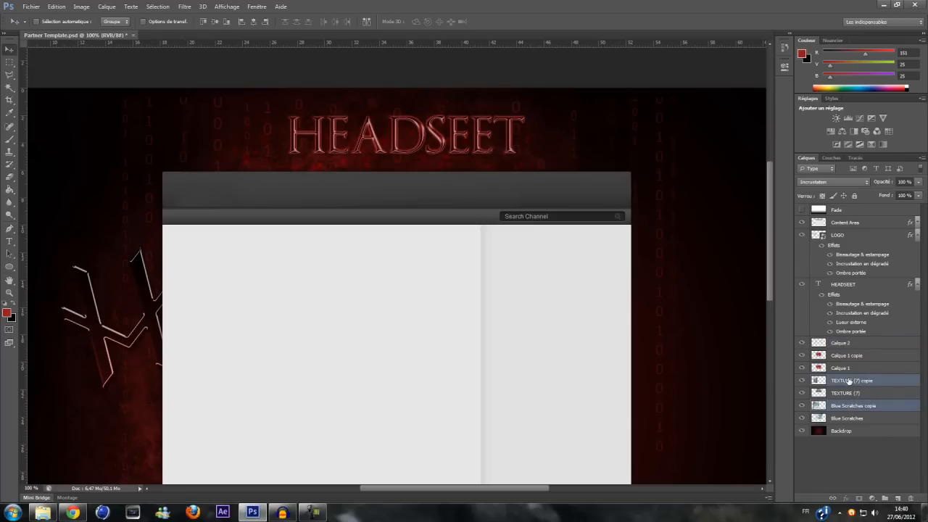
key(ctrl+j)
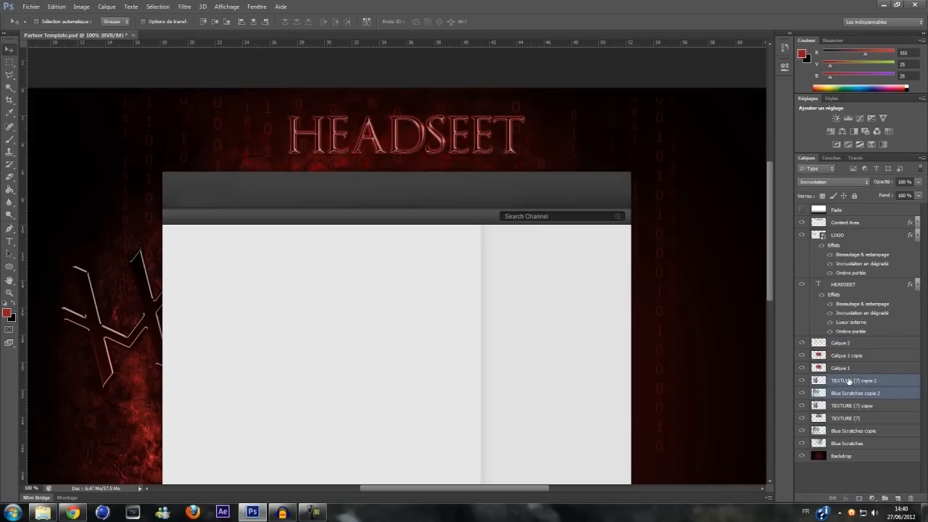
key(ctrl+t)
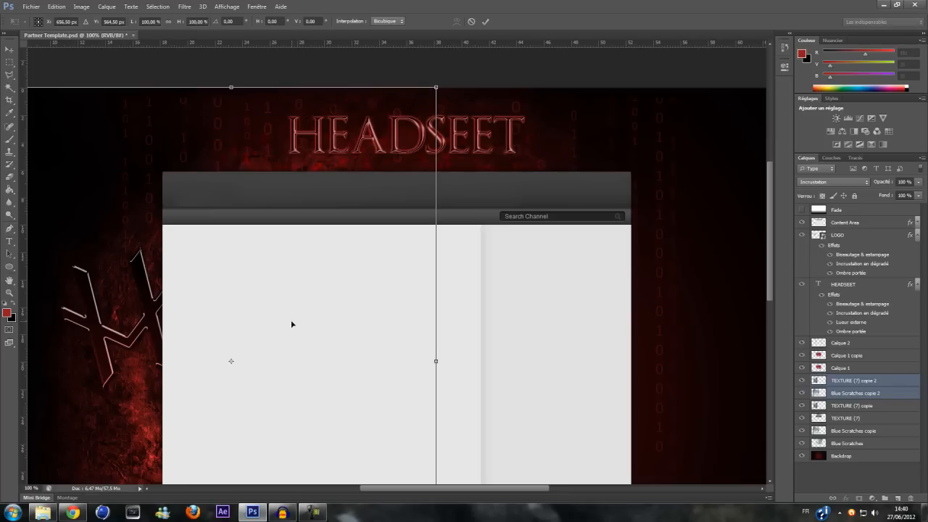
right_click(290, 321)
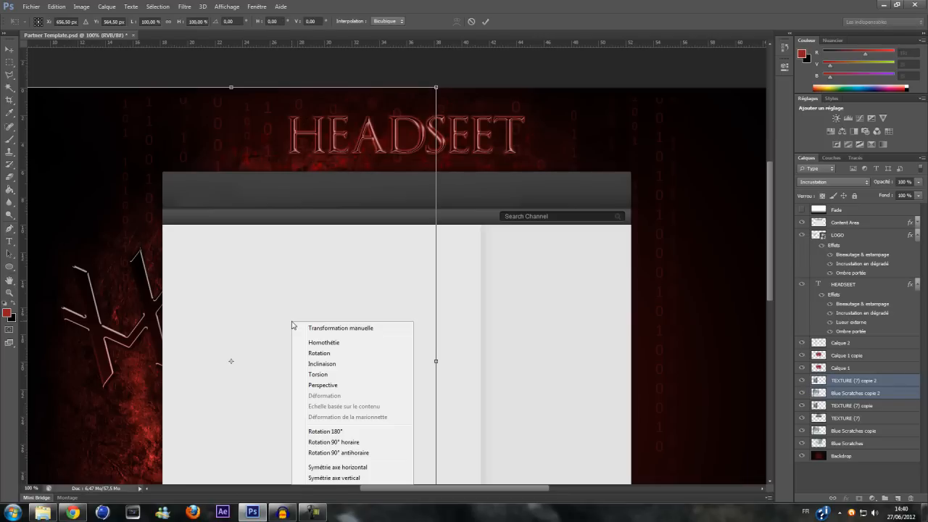
click(351, 469)
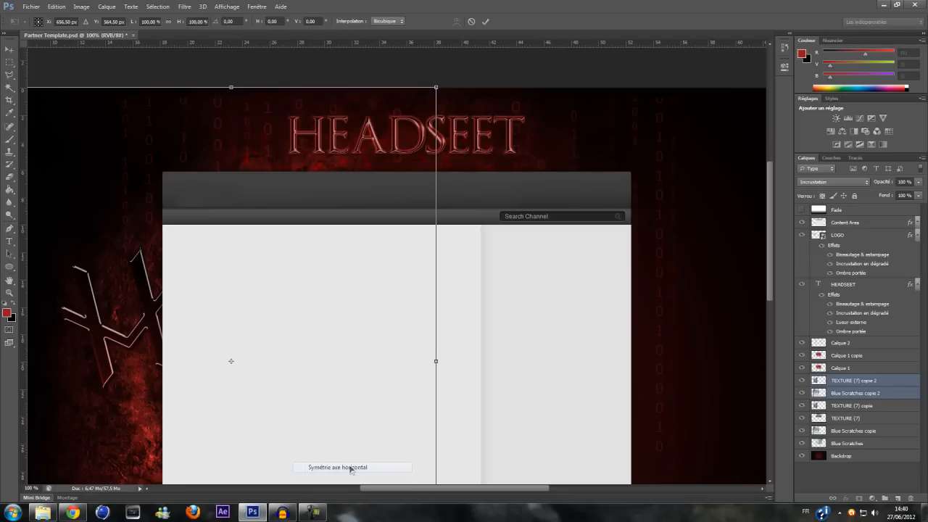
Move the flipped texture duplicates to the background's right side, beside the content area, and apply the transformation.
drag(321, 399, 613, 440)
drag(474, 492, 524, 492)
scroll(598, 408, down, 5)
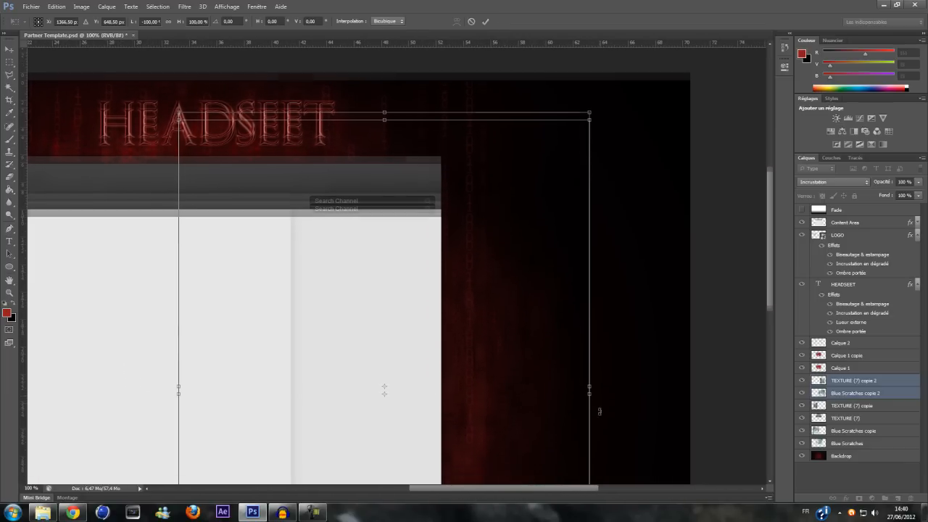
scroll(599, 406, down, 2)
drag(476, 355, 509, 375)
key(Return)
Erase the left outer edges of the Blue Scratches copie and TEXTURE (7) copie layers with the soft 463 px Eraser.
drag(768, 337, 763, 257)
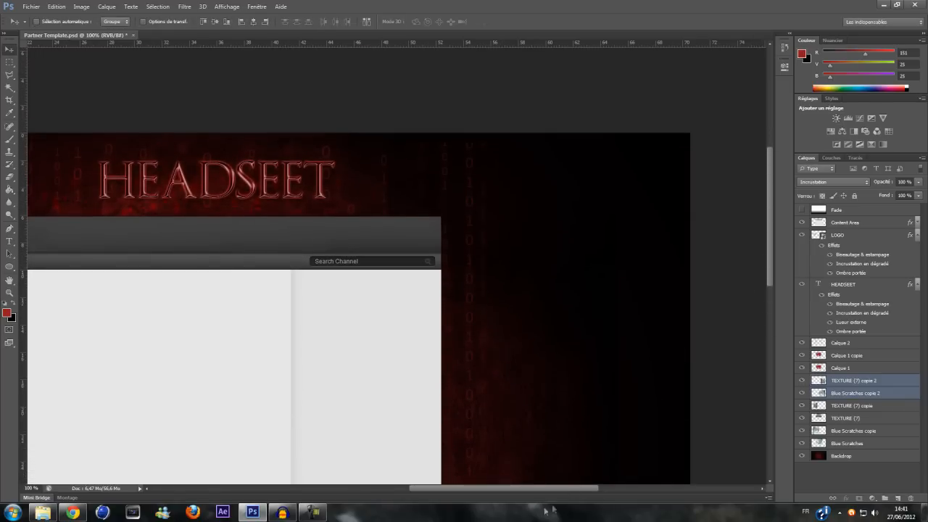
drag(529, 489, 422, 486)
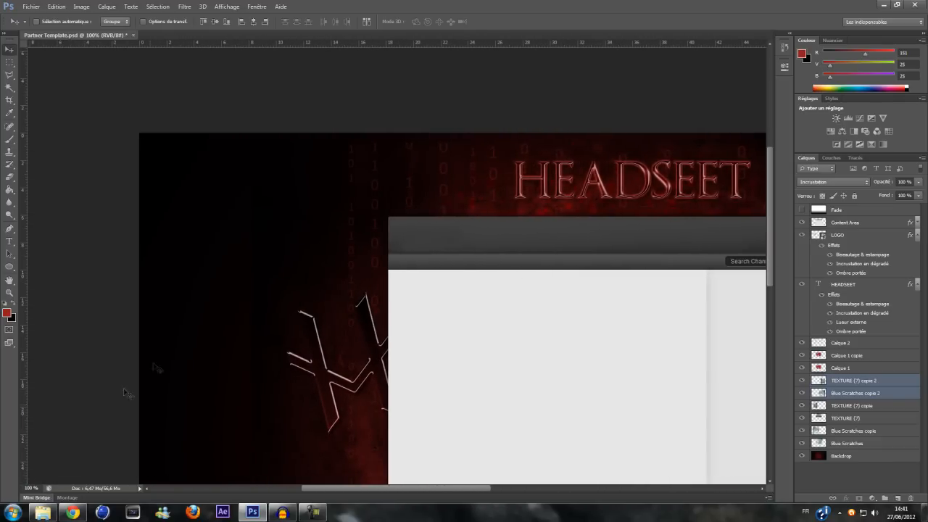
click(855, 419)
click(842, 432)
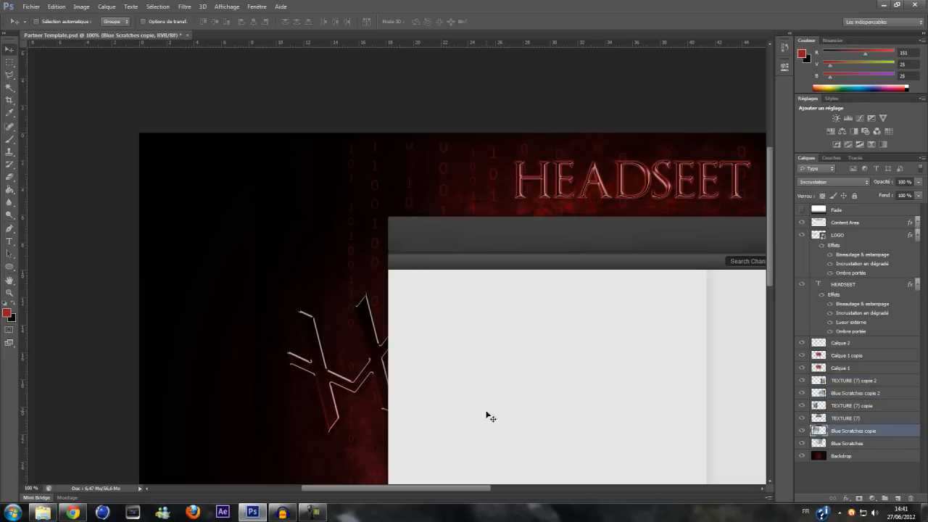
click(9, 176)
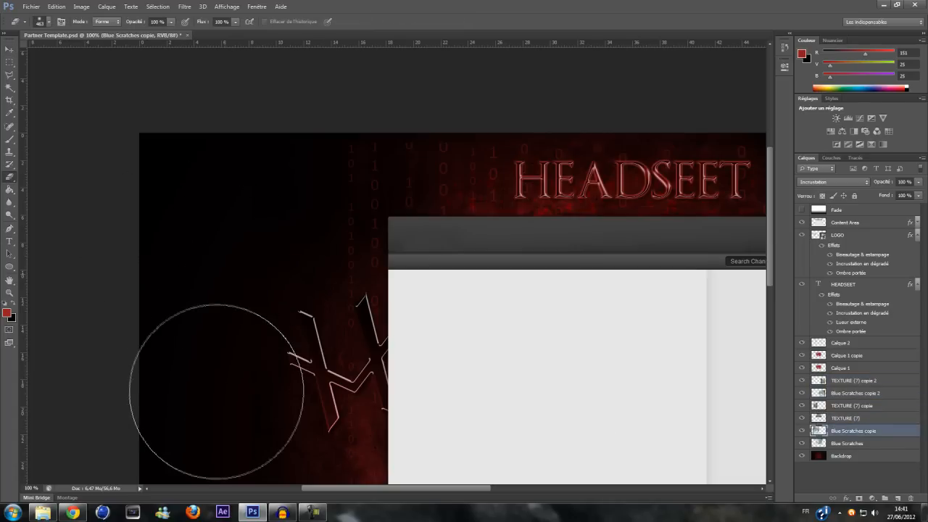
scroll(199, 272, down, 5)
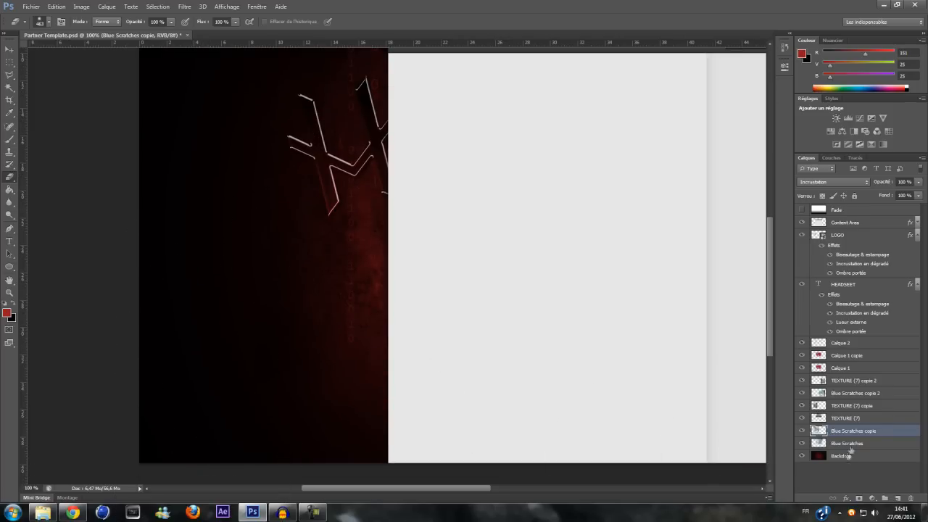
click(879, 406)
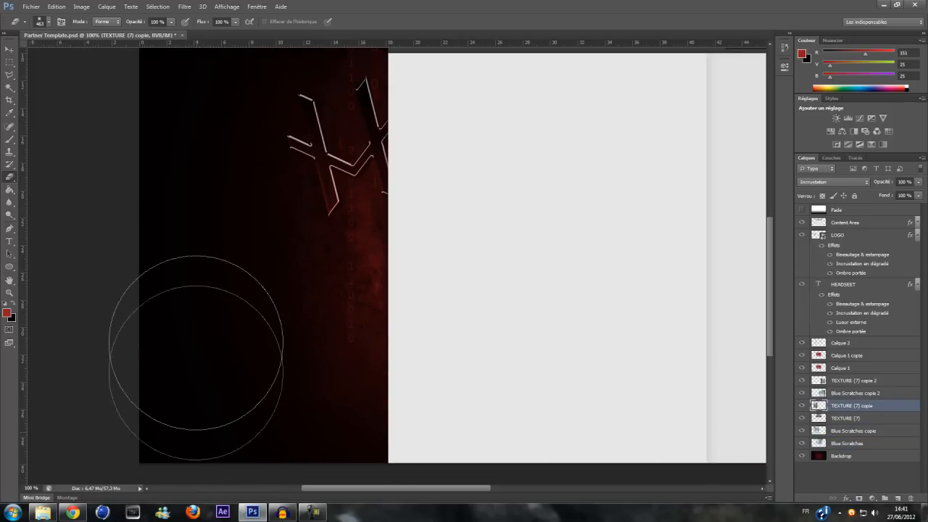
scroll(195, 330, up, 4)
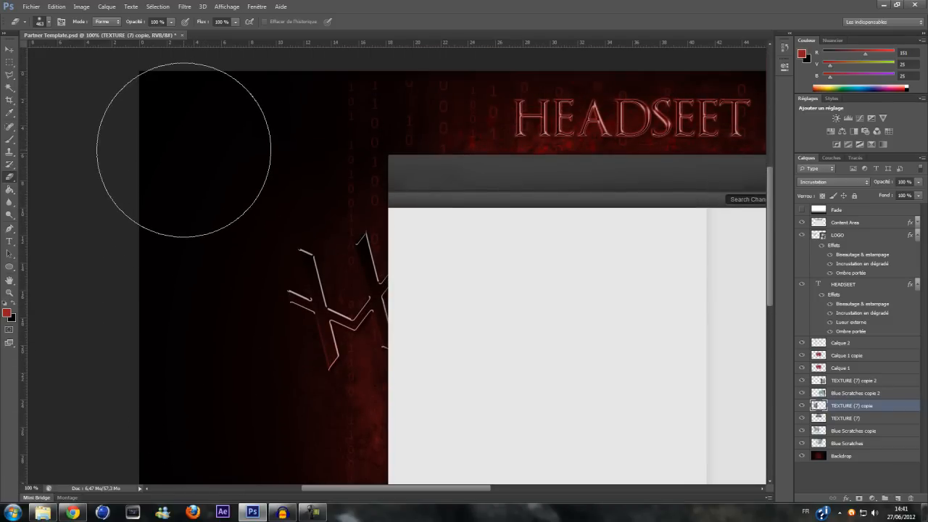
Erase the right outer edges of the TEXTURE (7) copie 2 and Blue Scratches copie 2 layers with the same soft Eraser.
drag(406, 488, 517, 496)
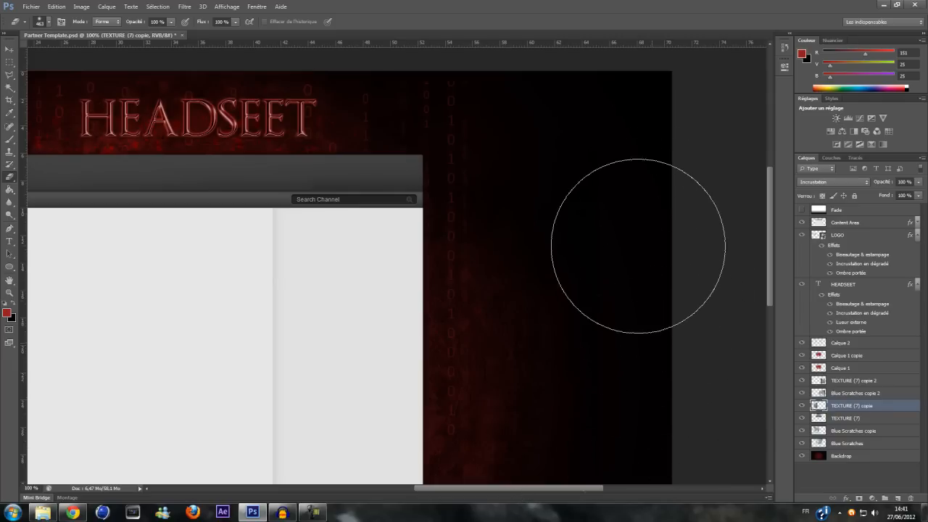
click(846, 381)
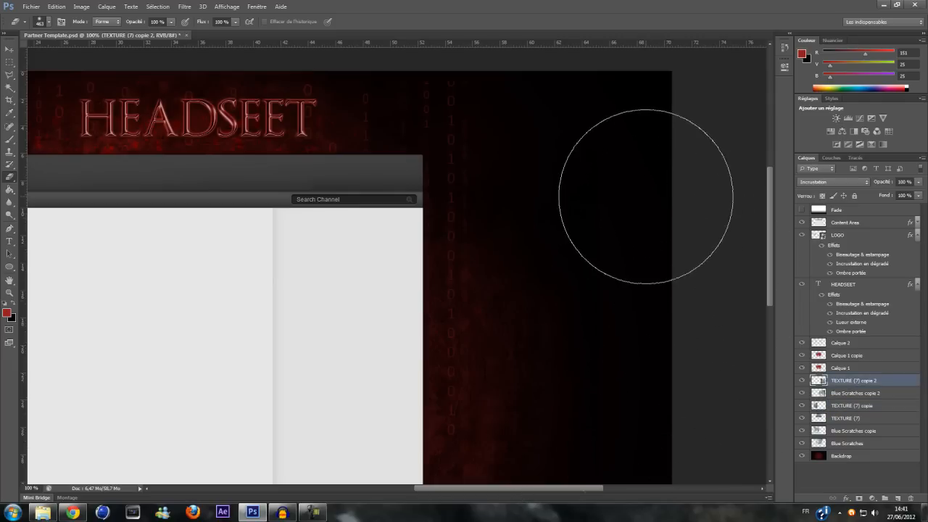
scroll(645, 401, down, 1)
scroll(645, 401, down, 10)
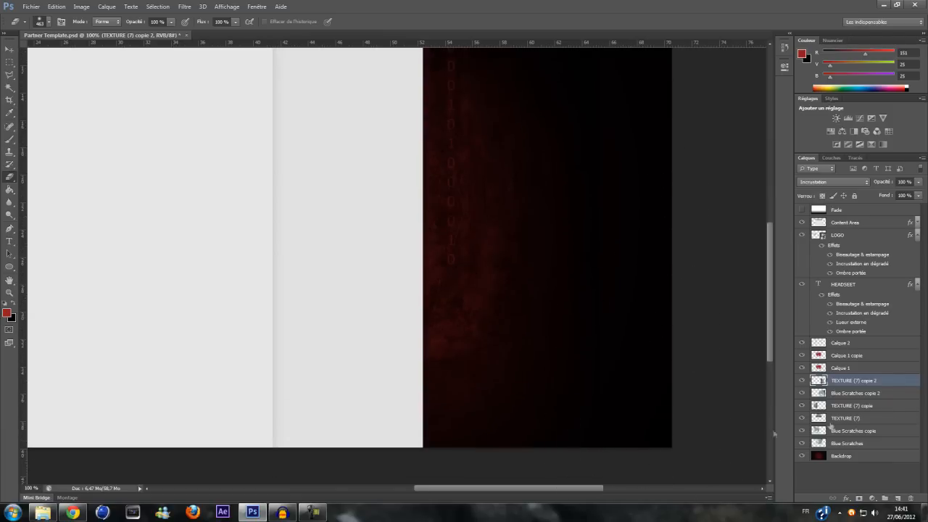
click(885, 396)
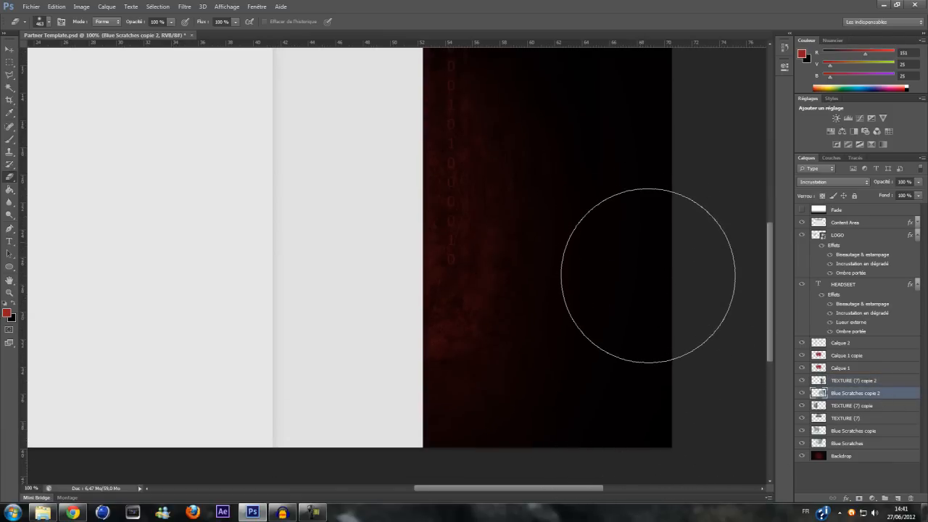
scroll(647, 275, up, 8)
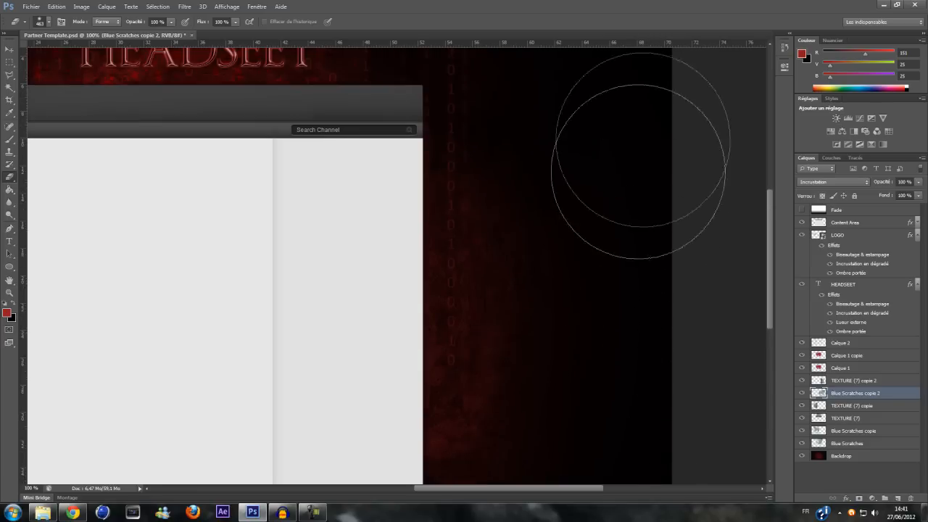
click(304, 513)
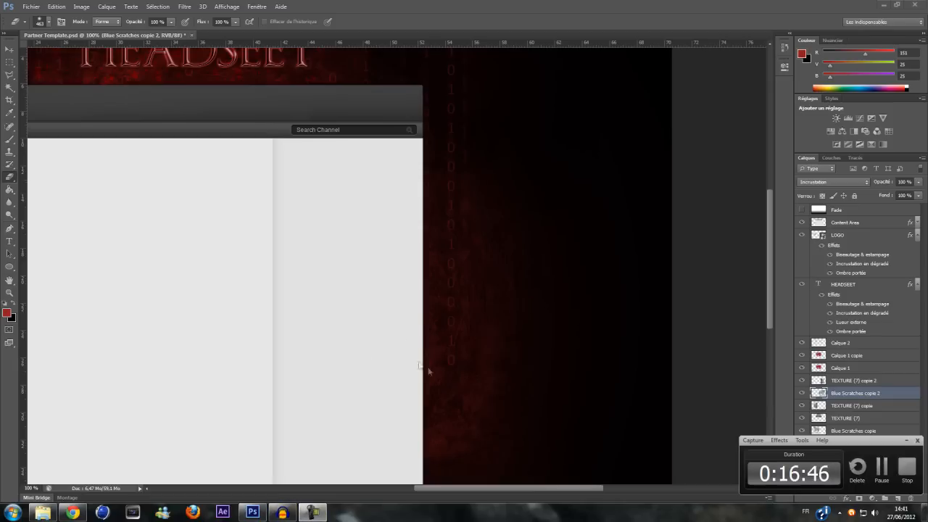
click(910, 440)
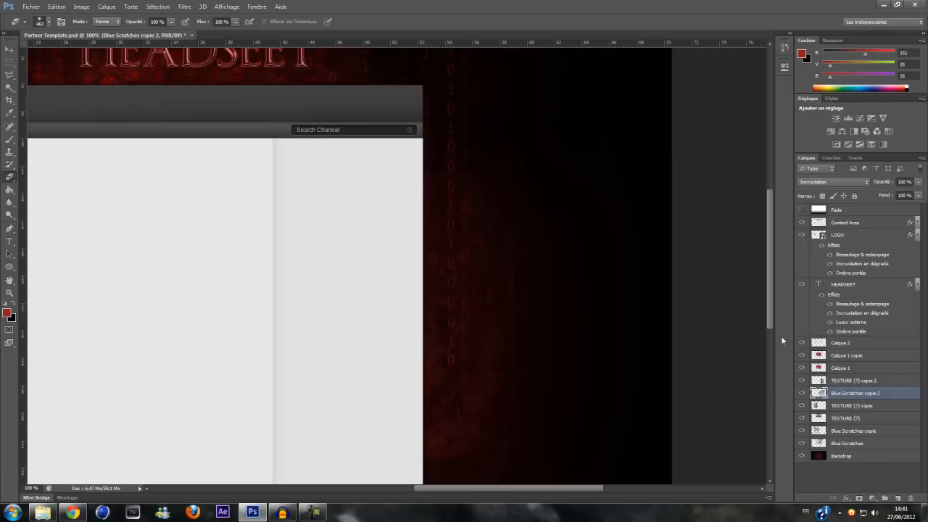
Create a new empty layer directly above the TEXTURE (7) copie 2 layer.
drag(770, 323, 765, 298)
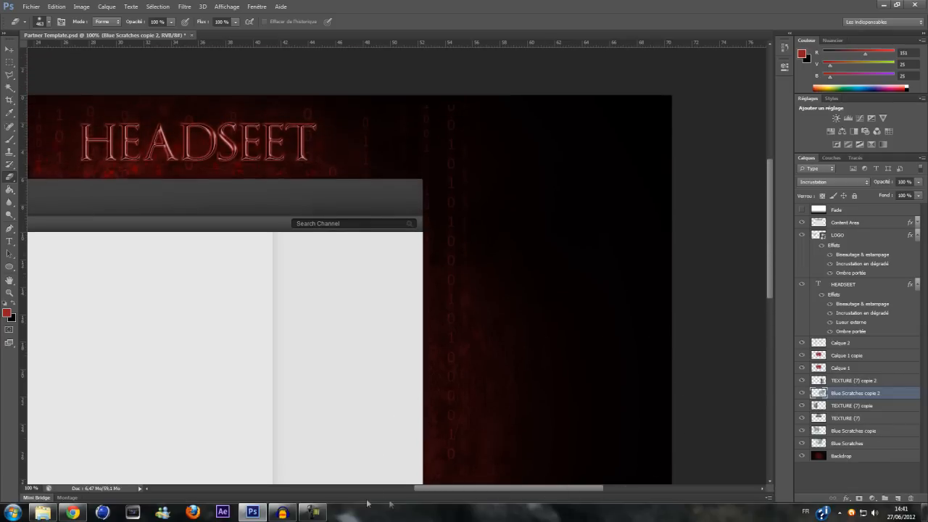
drag(432, 488, 371, 487)
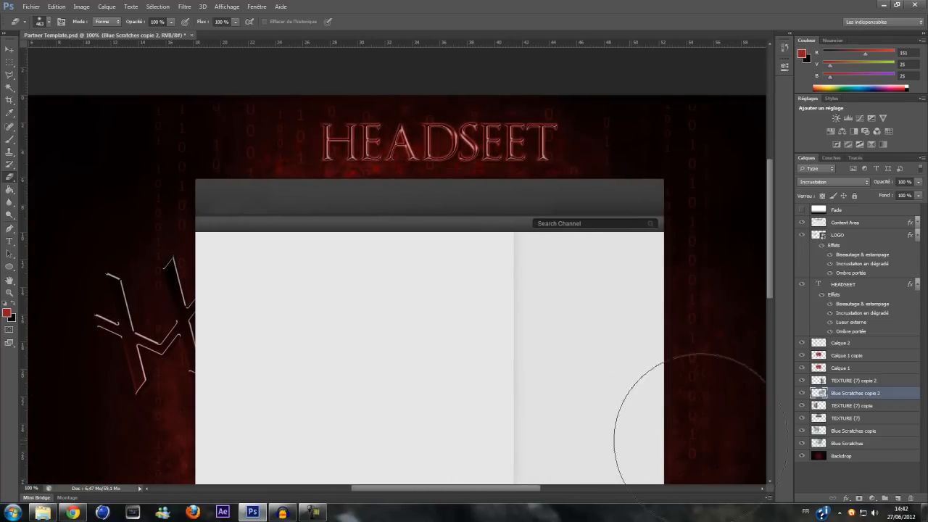
click(866, 368)
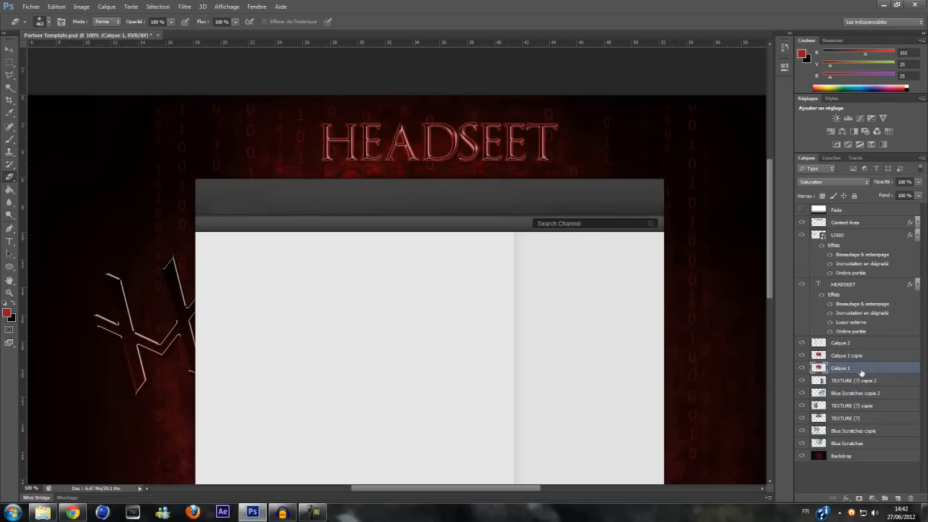
click(863, 382)
key(ctrl+shift+n)
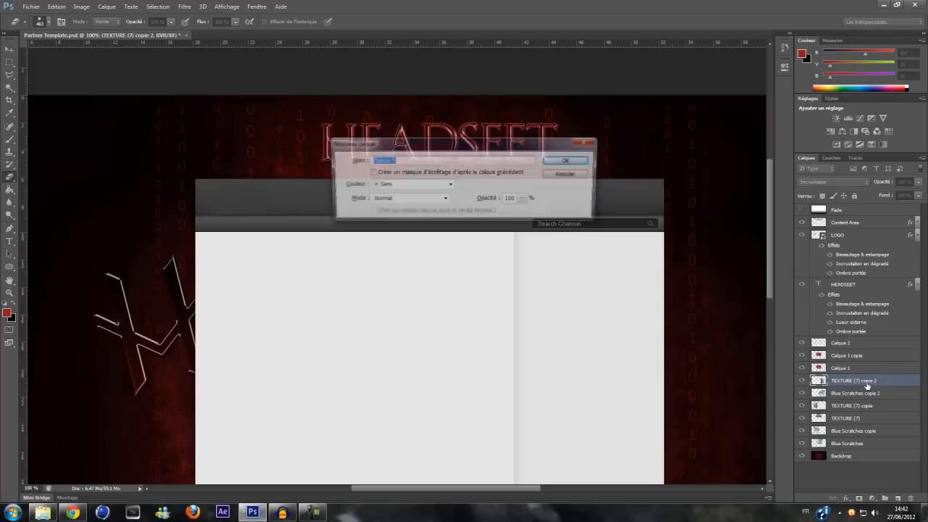
key(Return)
Stamp the 2428 px splatter brush in red once on the new layer, centred behind the content area.
click(10, 139)
click(49, 22)
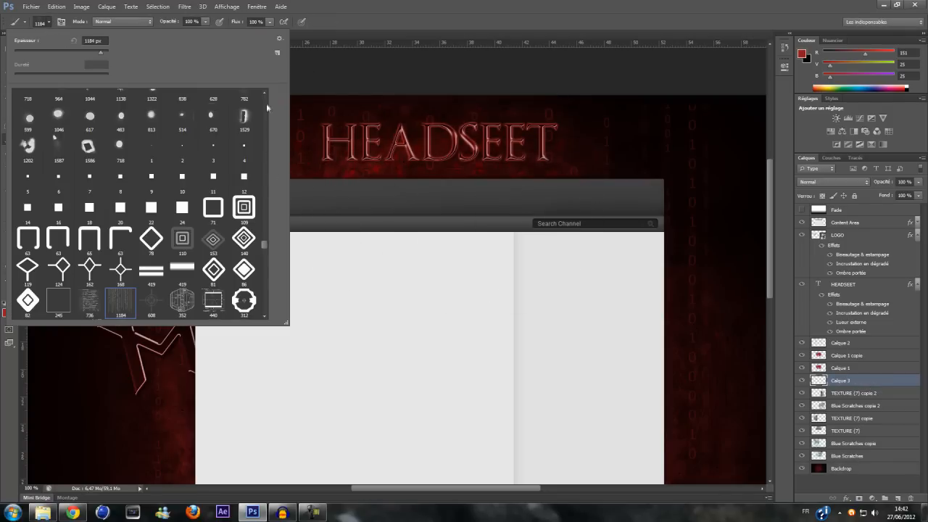
scroll(263, 250, down, 15)
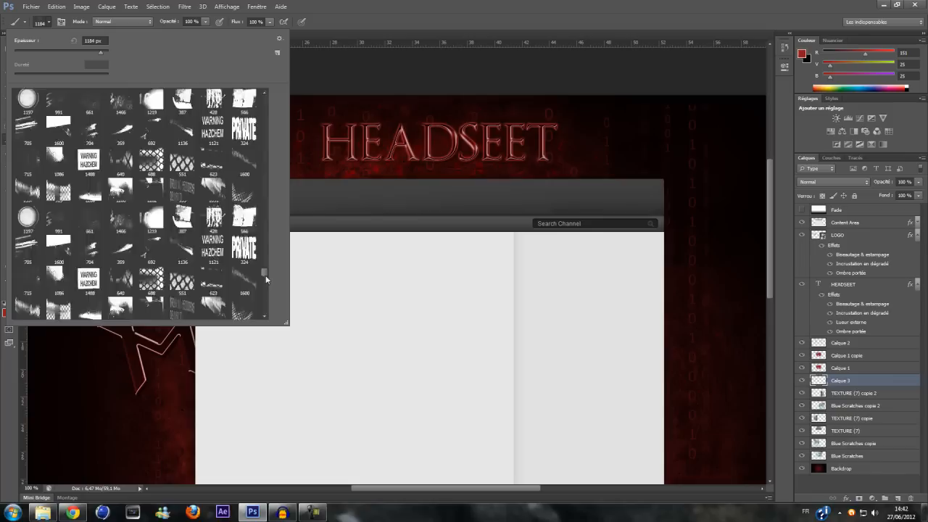
drag(267, 304, 267, 312)
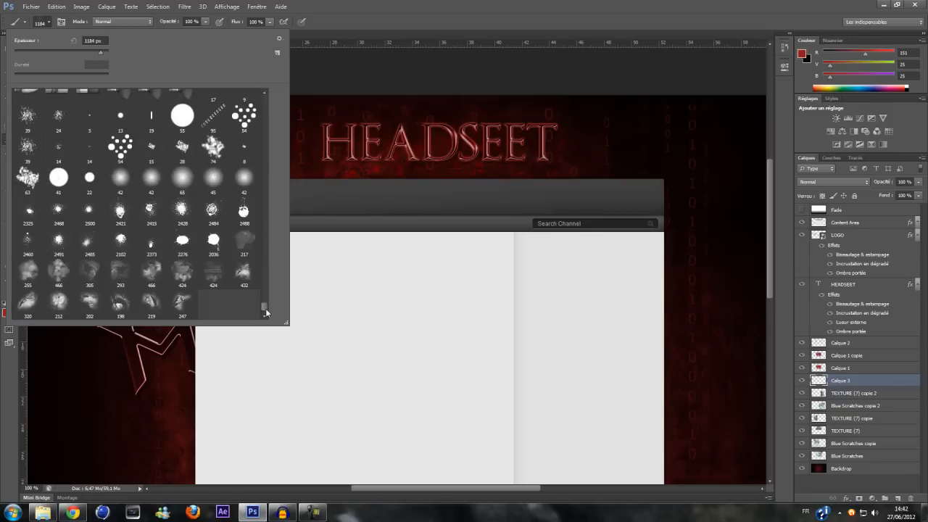
click(186, 214)
click(49, 23)
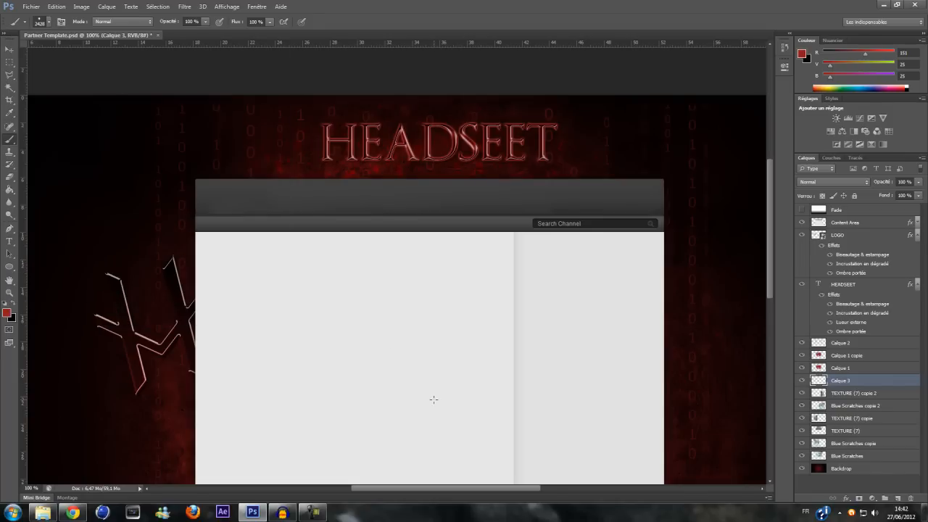
scroll(434, 399, down, 3)
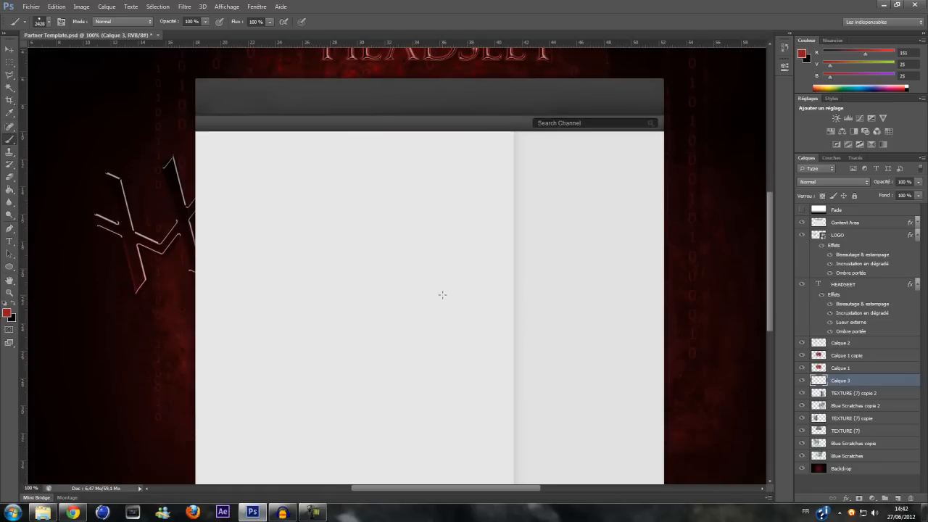
click(444, 297)
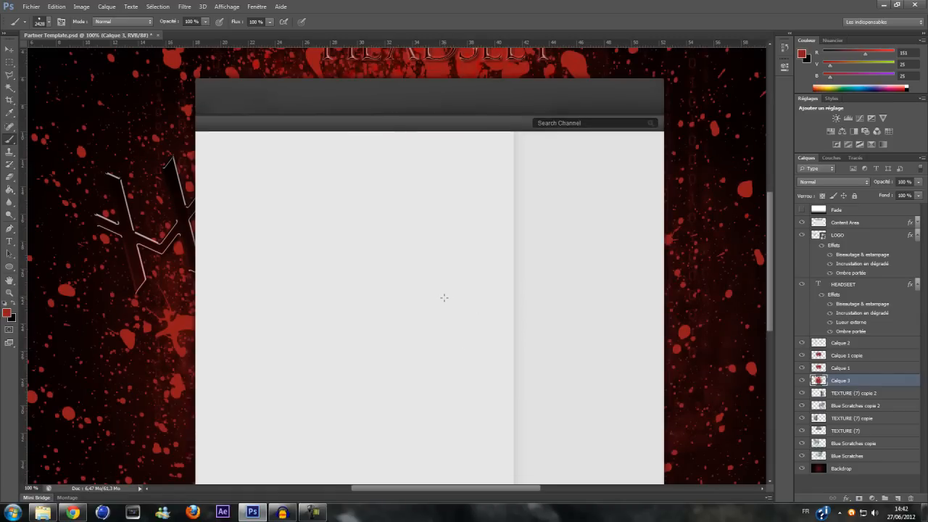
Try several blend modes on the Calque 3 splatter layer and settle on Incrustation.
scroll(445, 299, up, 2)
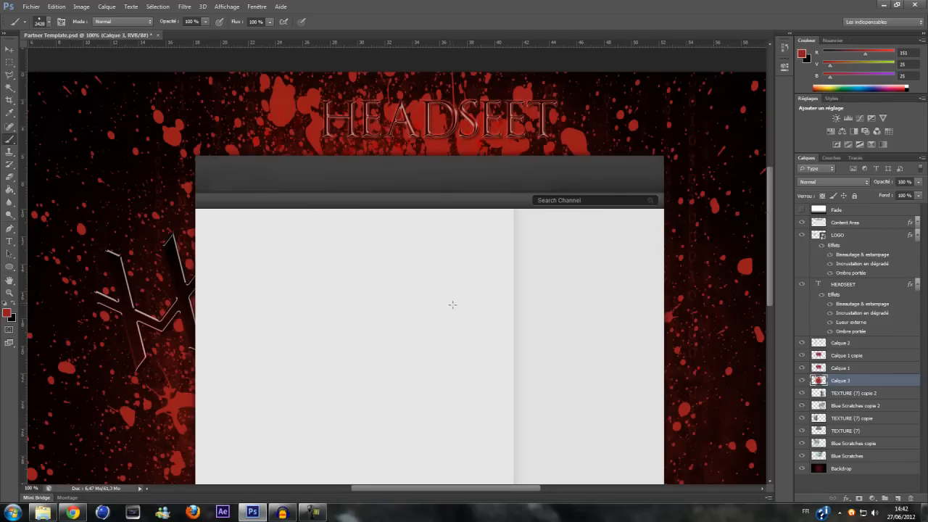
mouse_move(464, 491)
mouse_down()
mouse_move(524, 490)
mouse_move(431, 498)
mouse_move(479, 499)
mouse_up()
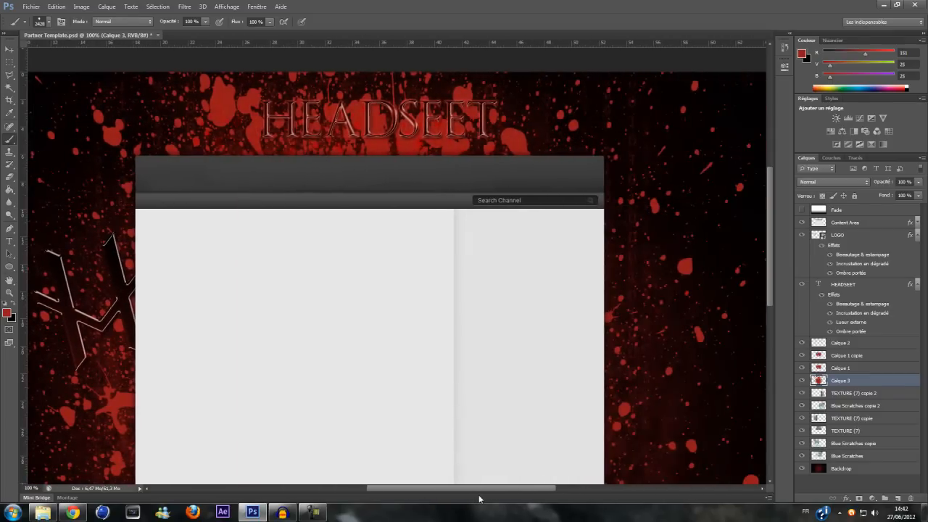
click(864, 182)
click(827, 423)
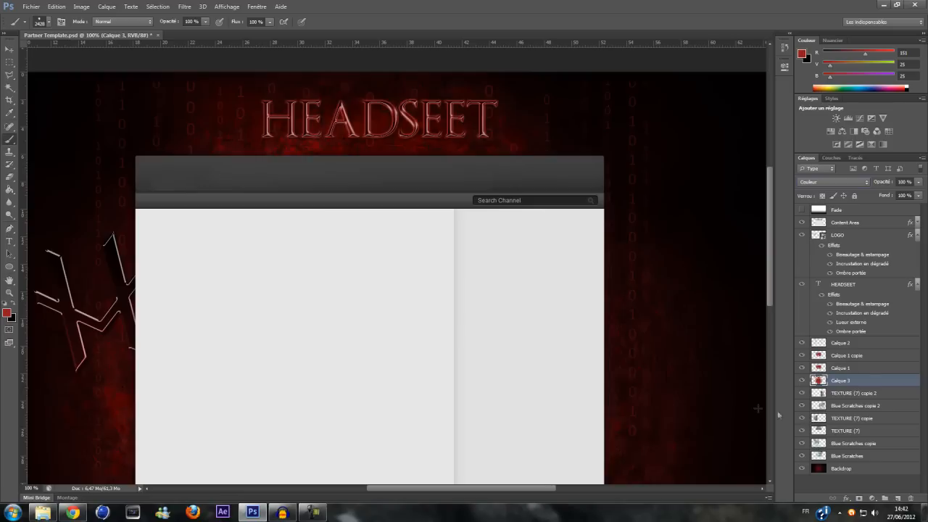
key(Up)
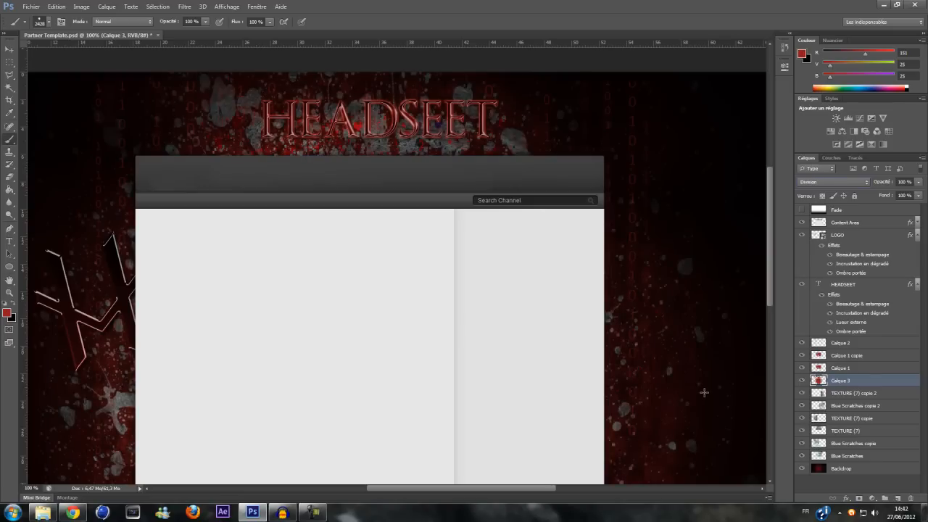
key(Up)
key(Up)
key(Up)
key(Up)
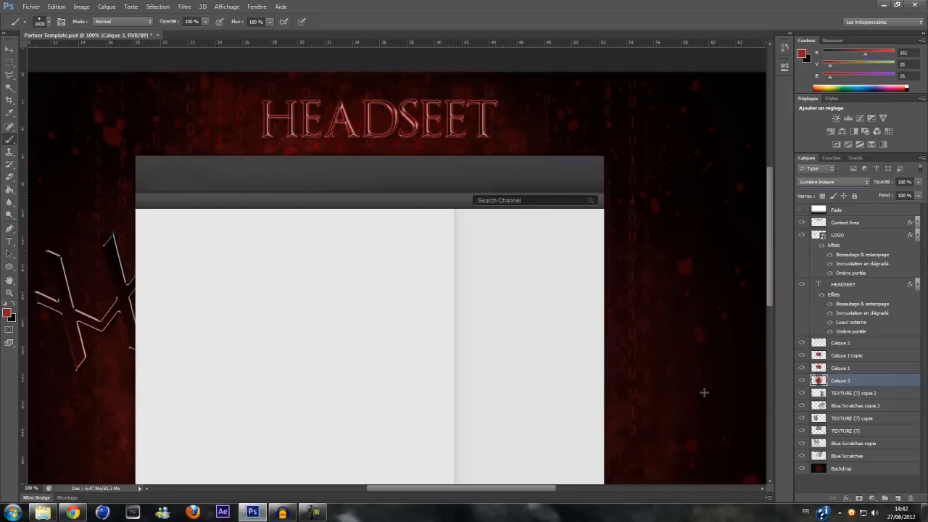
key(Up)
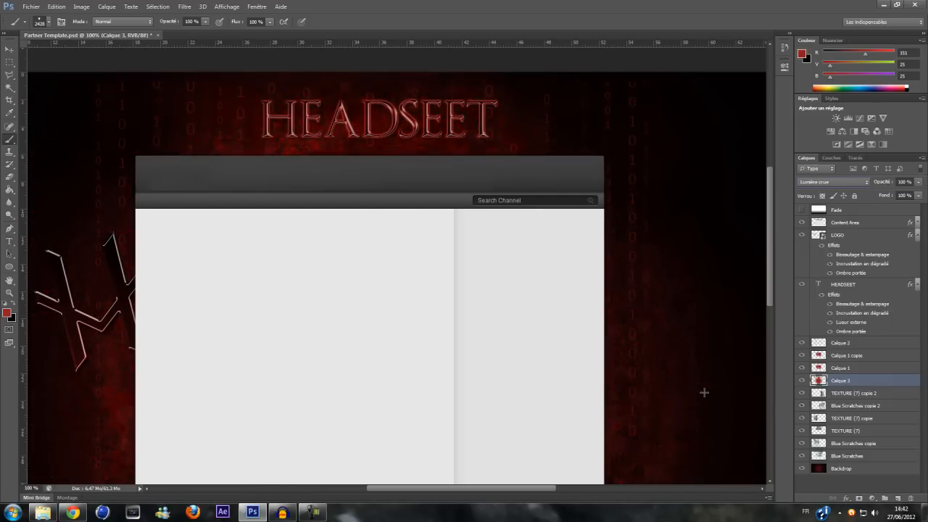
key(Up)
Duplicate the Calque 3 splatter layer, placing the copy below the original with the Luminosité blend mode.
key(ctrl+j)
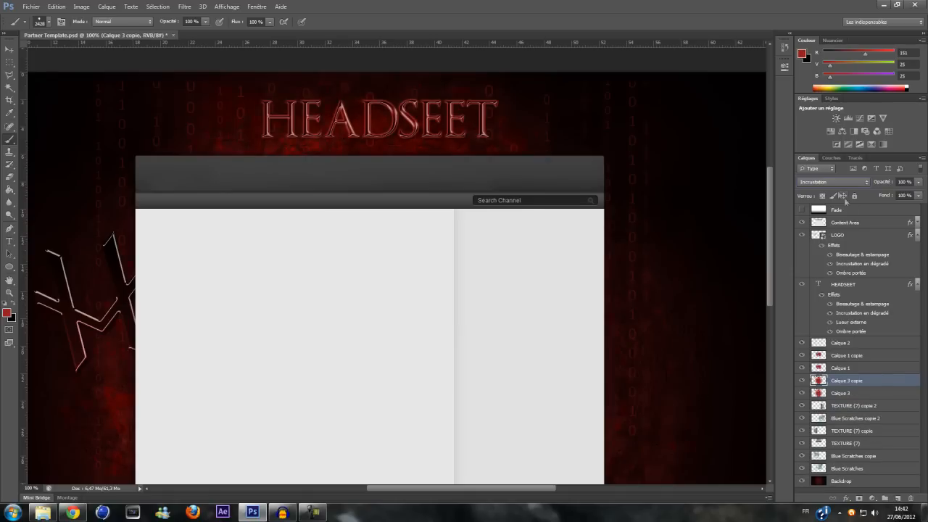
click(841, 181)
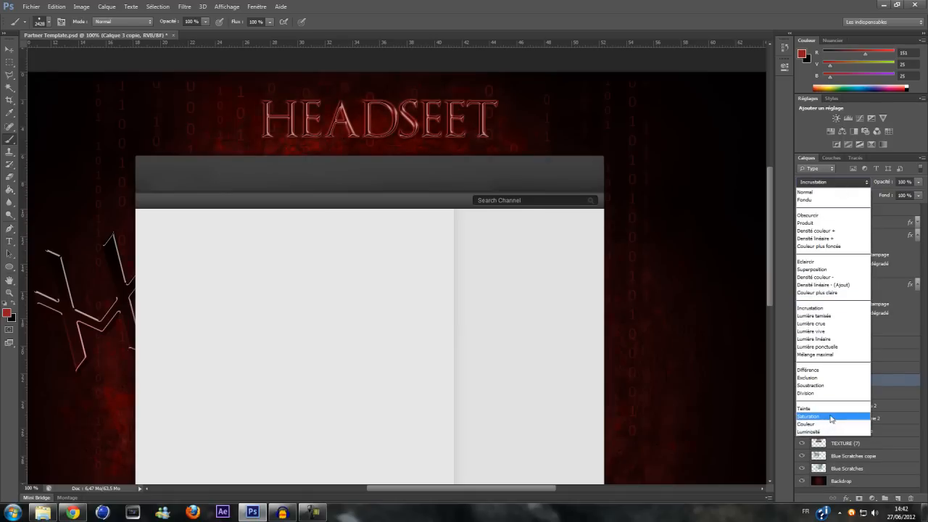
click(832, 417)
drag(889, 382, 891, 395)
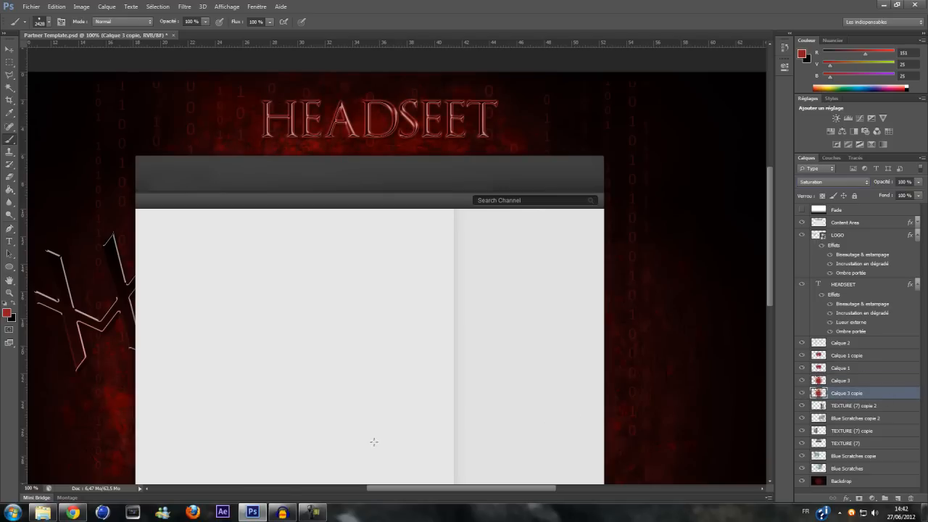
drag(393, 488, 431, 488)
key(Down)
key(Down)
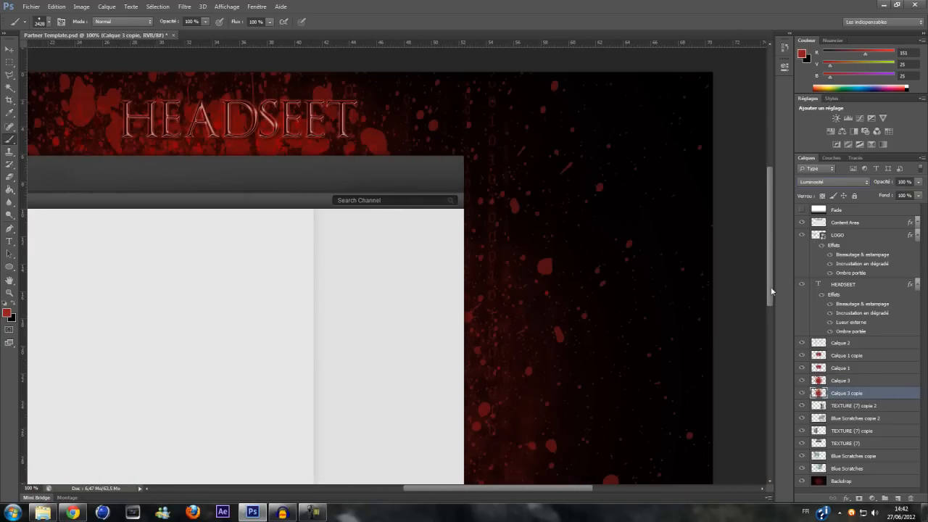
drag(771, 290, 772, 295)
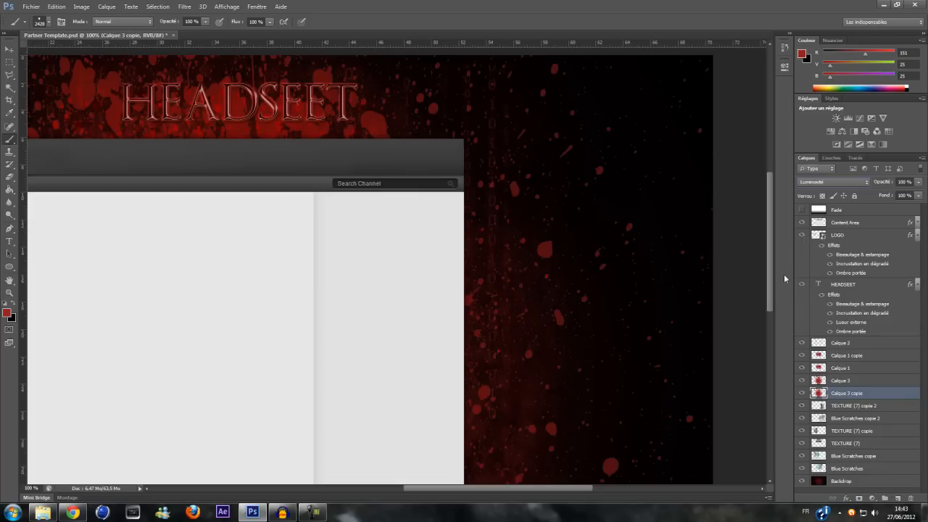
Set the Calque 3 copie splatter layer's blend mode to Saturation.
scroll(826, 181, up, 3)
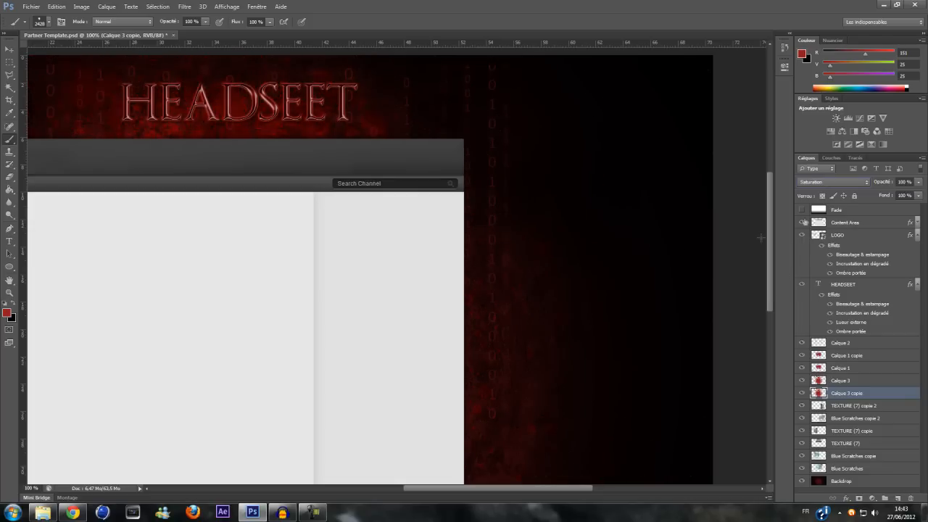
drag(769, 258, 771, 307)
drag(529, 490, 454, 489)
scroll(638, 341, up, 1)
scroll(638, 341, up, 10)
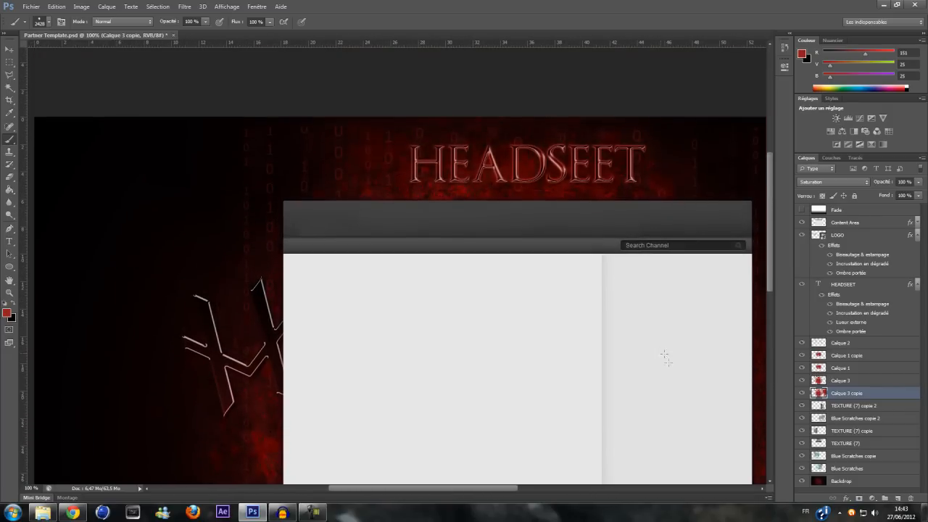
drag(437, 492, 466, 492)
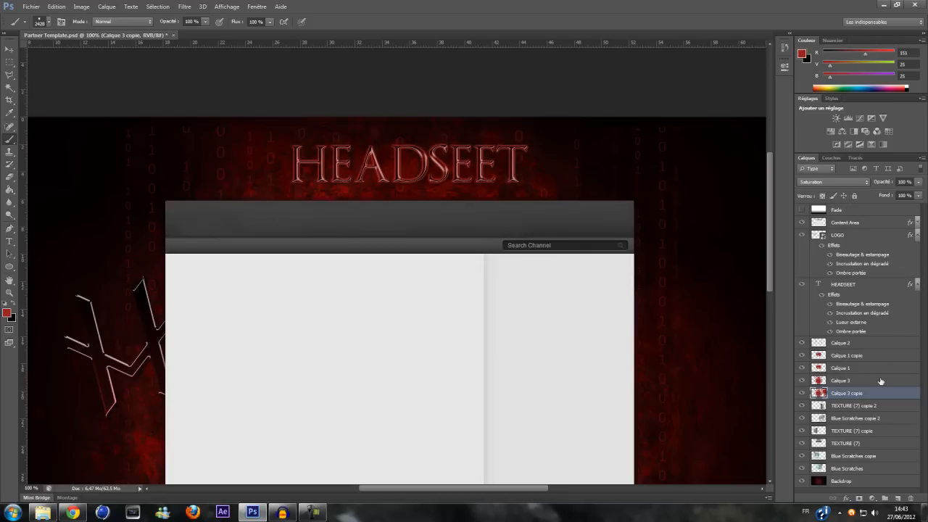
Move the binary digits on the Calque 2 layer slightly upward behind the header area.
click(863, 340)
click(9, 49)
drag(388, 192, 381, 171)
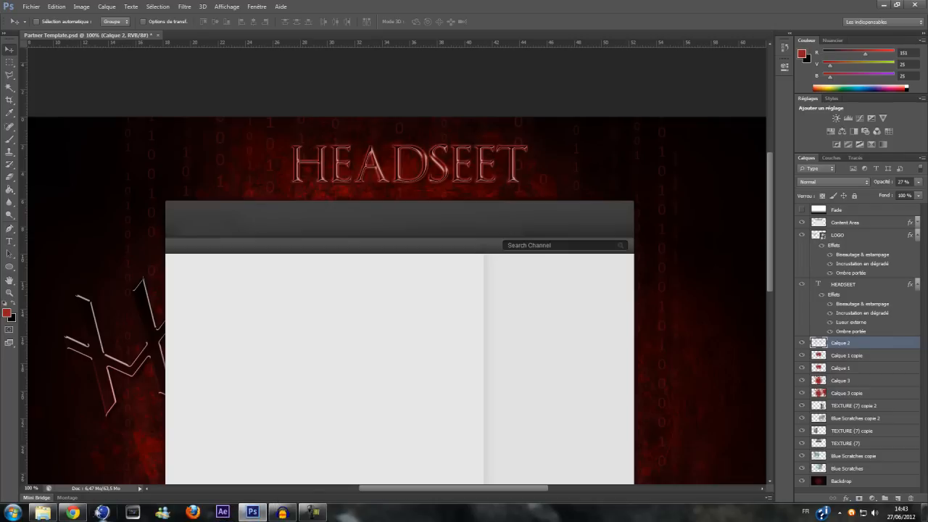
mouse_move(312, 512)
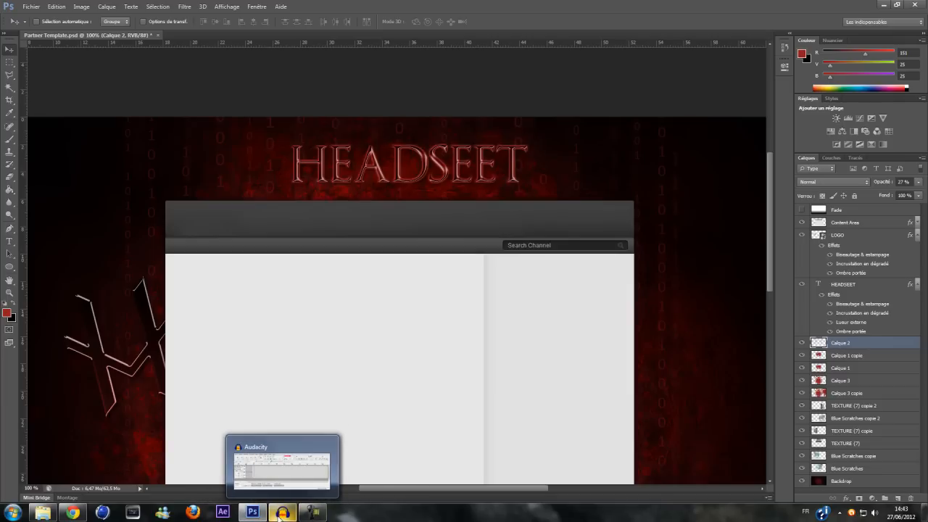
click(253, 517)
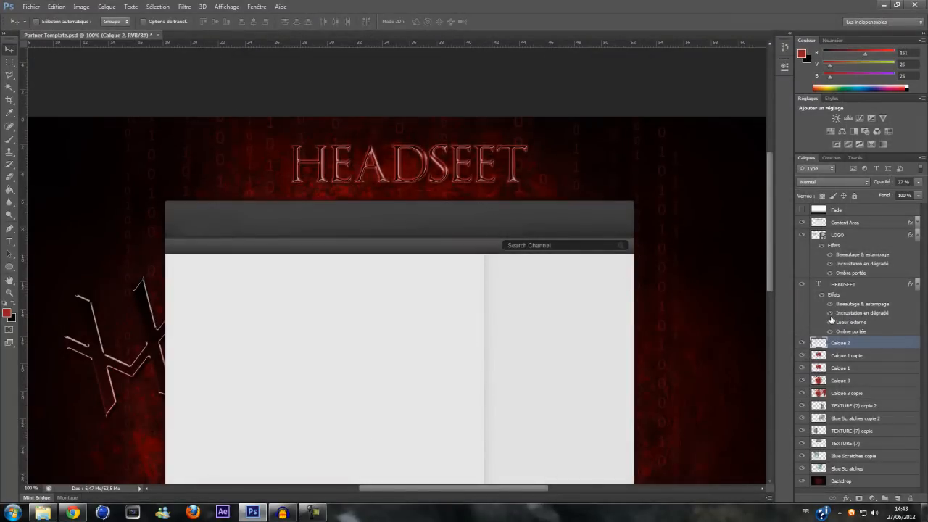
Create a new empty layer directly above the HEADSEET text layer.
click(872, 285)
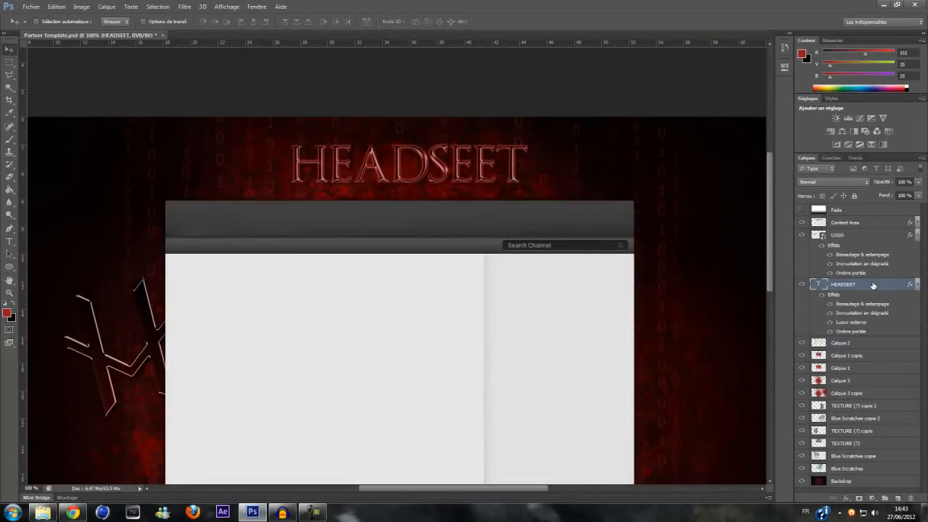
key(ctrl+shift+n)
key(Return)
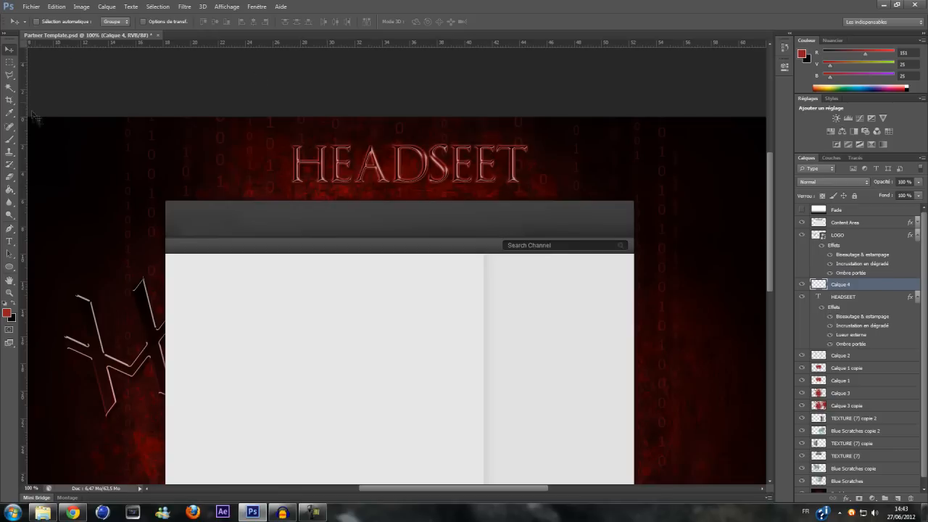
Stamp a 466 px smoke brush in red twice on the new layer, below the HEADSEET title's centre and beside its left end.
click(9, 139)
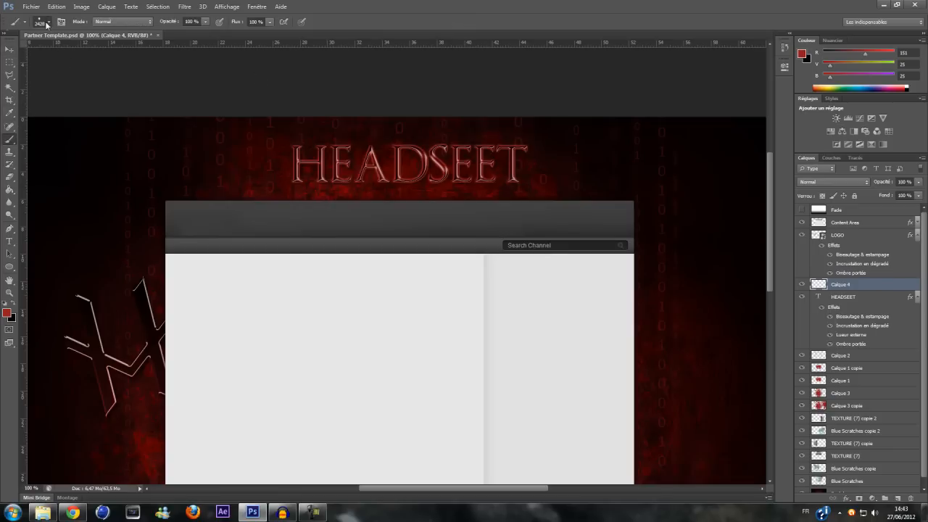
click(48, 22)
mouse_move(266, 311)
mouse_down()
mouse_move(270, 234)
mouse_move(278, 314)
mouse_move(261, 306)
mouse_move(264, 319)
mouse_up()
click(151, 272)
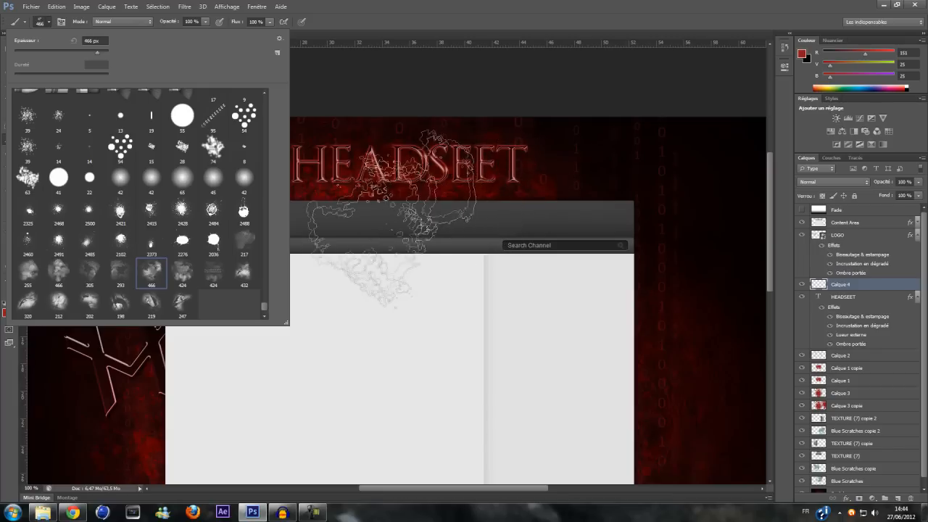
click(59, 273)
click(49, 24)
click(49, 24)
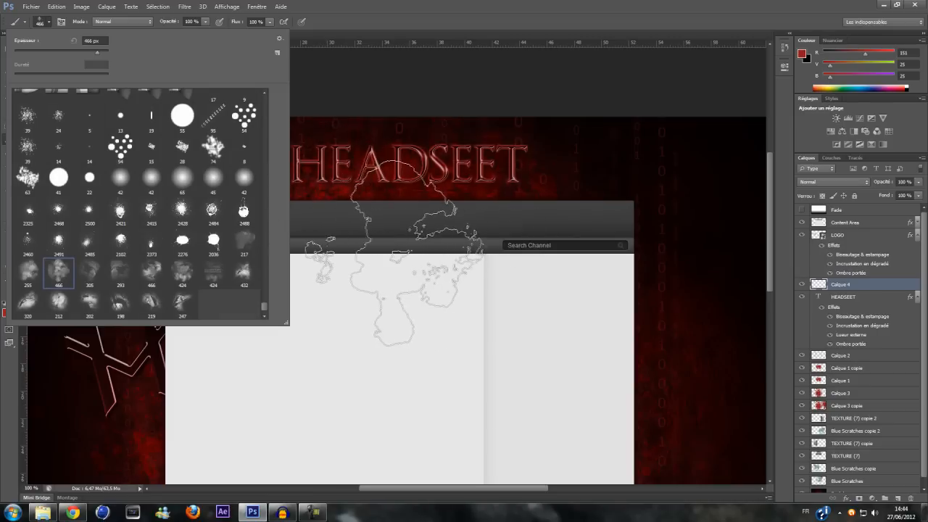
click(393, 251)
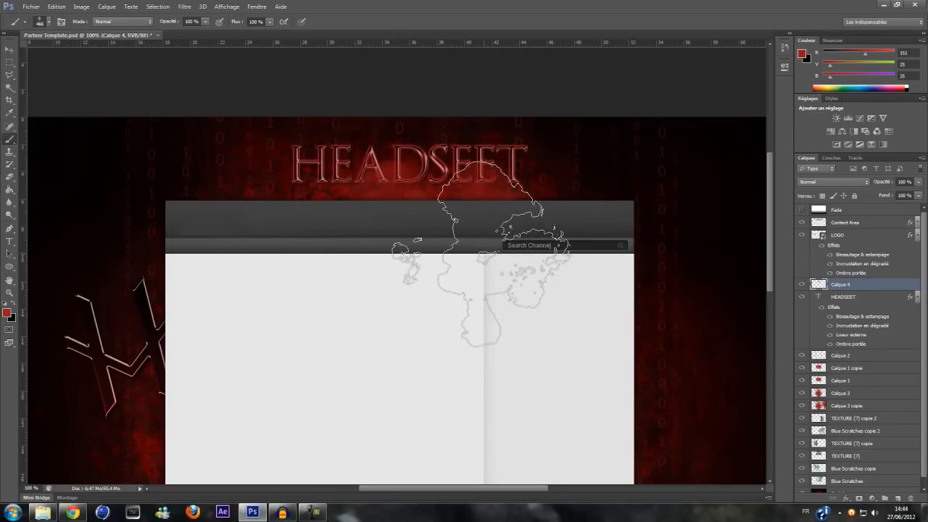
click(259, 183)
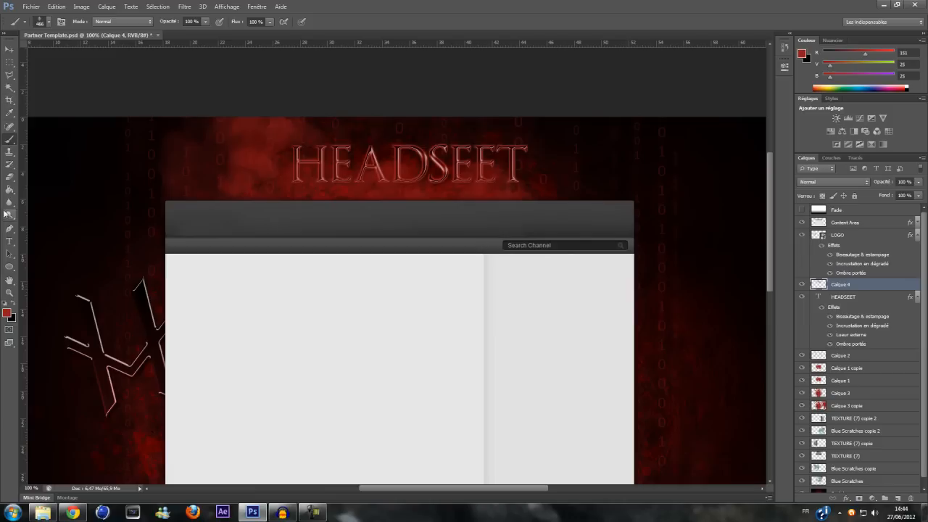
Try stamping the 320 px smoke brush over the right end of the HEADSEET title, and undo the stamp.
click(49, 21)
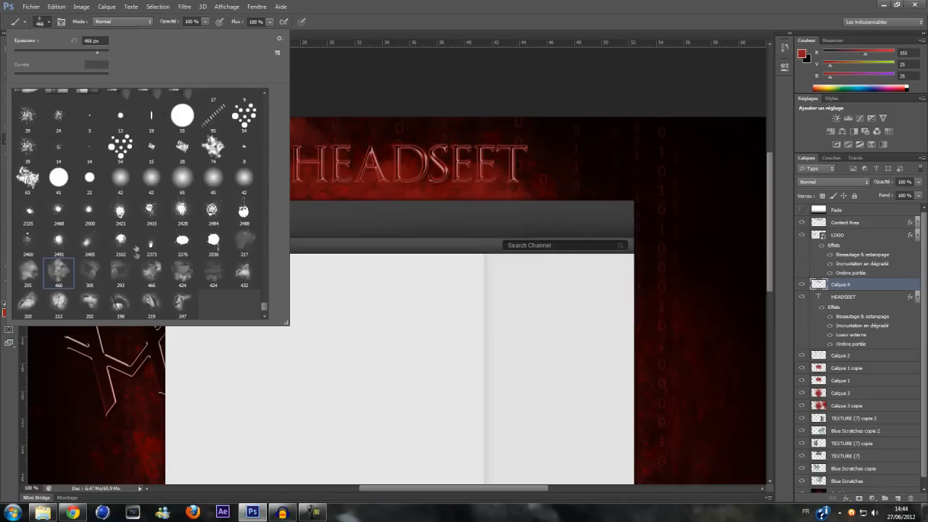
click(29, 301)
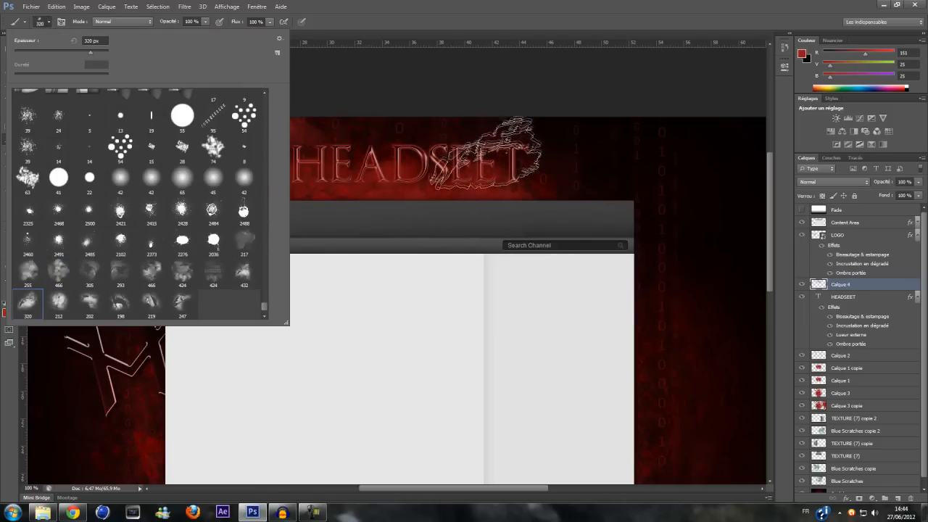
click(485, 154)
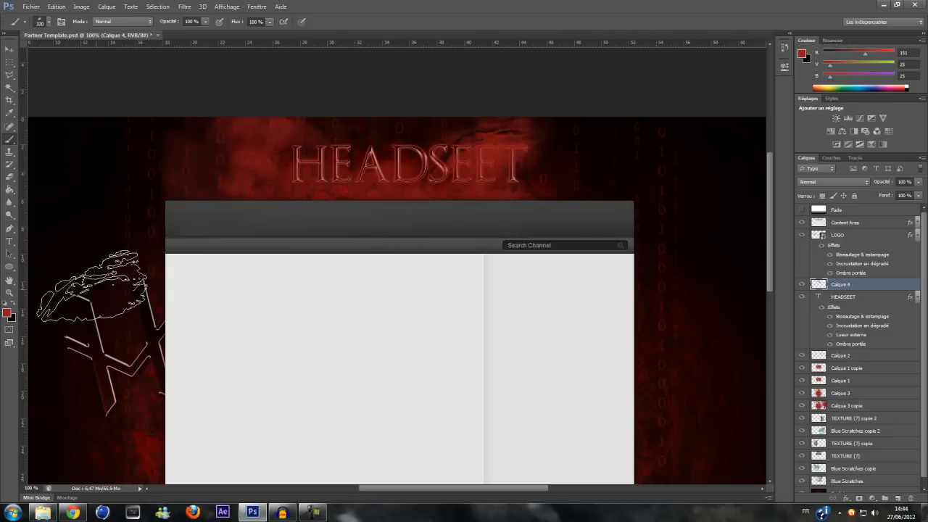
key(ctrl+z)
Stamp the 305 px smoke brush once in red over the first half of the HEADSEET title on Calque 4.
click(49, 21)
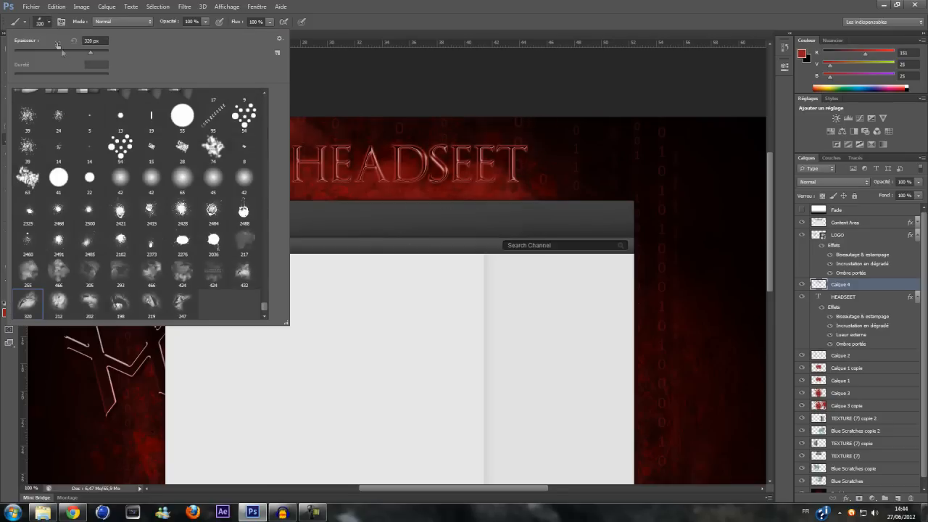
click(96, 274)
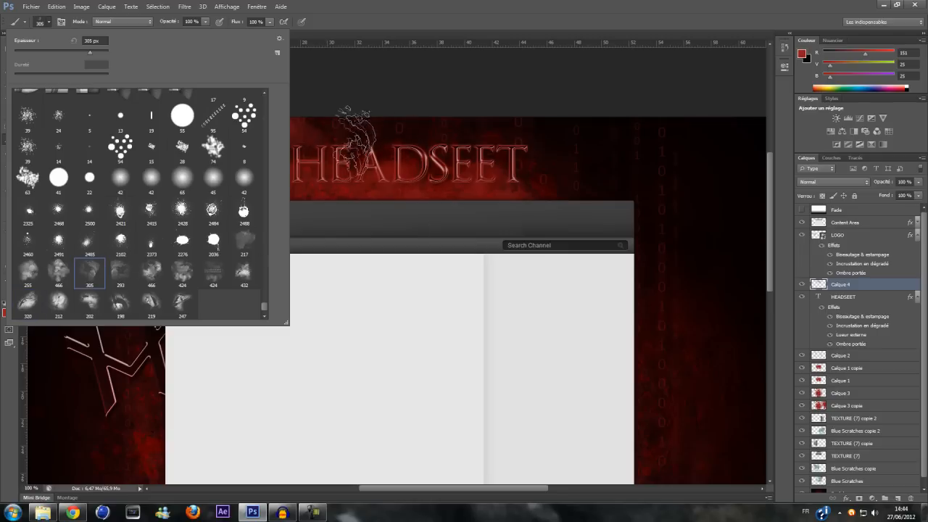
click(356, 143)
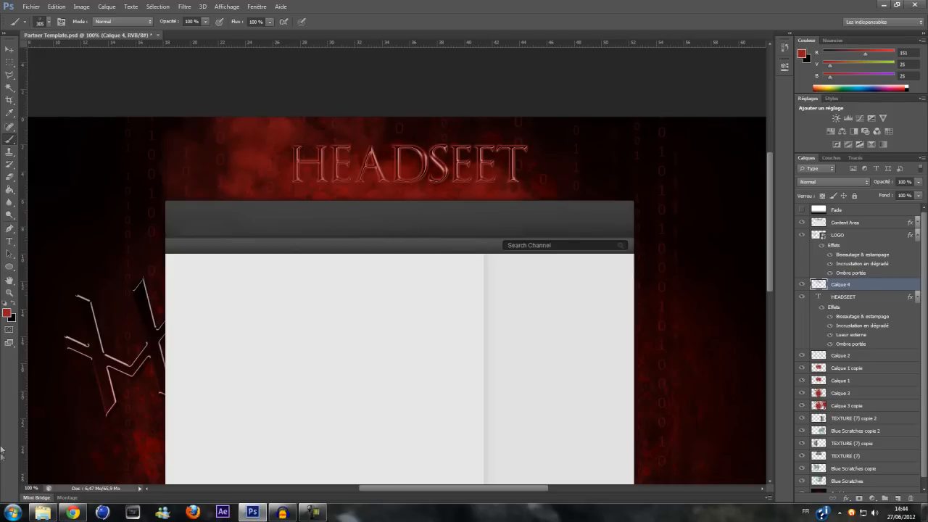
click(43, 512)
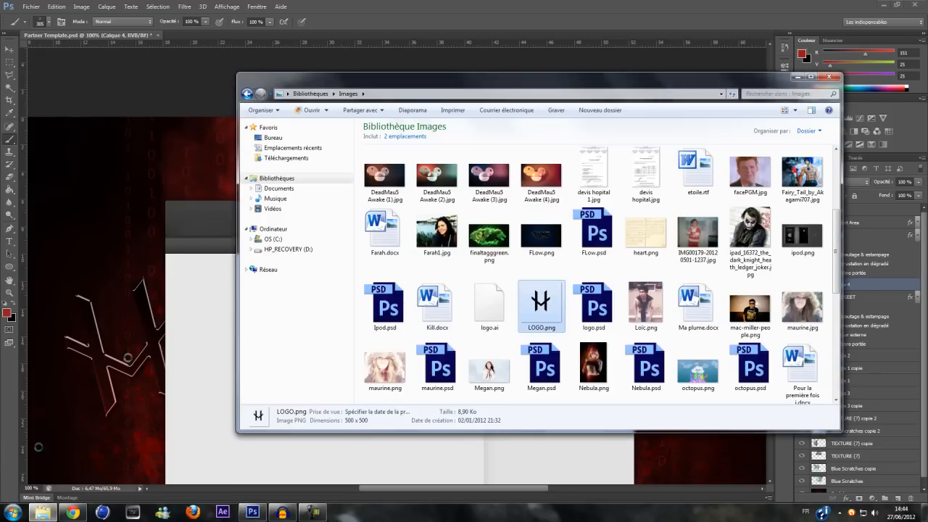
click(73, 513)
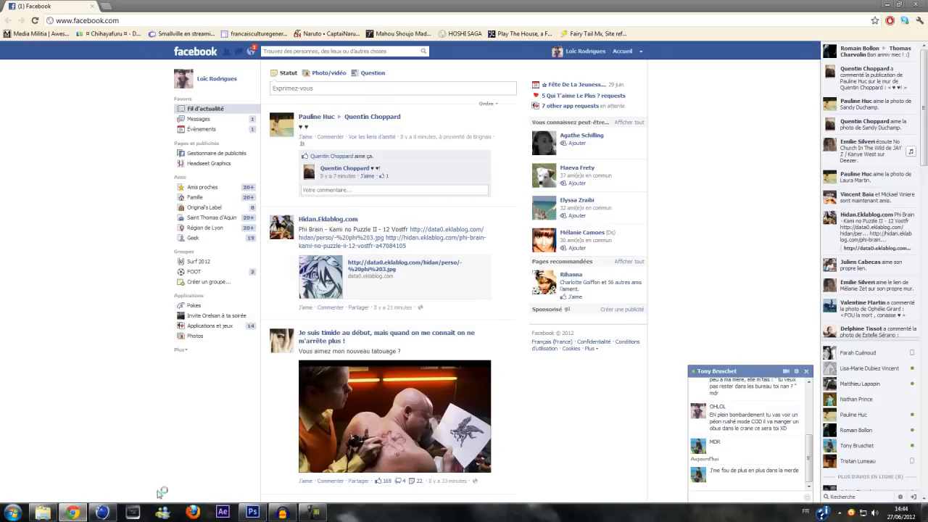
click(257, 517)
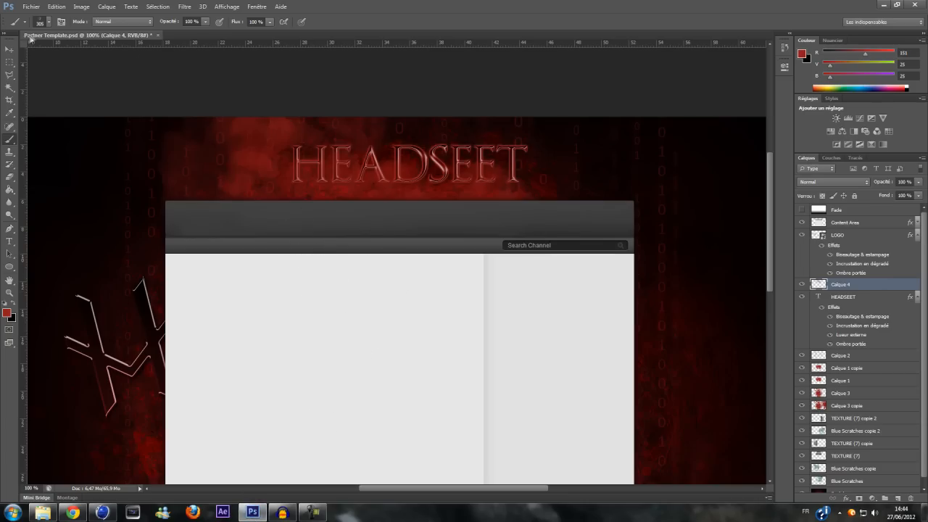
Stamp the 424 px smoke brush over the HEADSEET title's right end and shift the Calque 4 smoke right to centre it on the title.
click(48, 22)
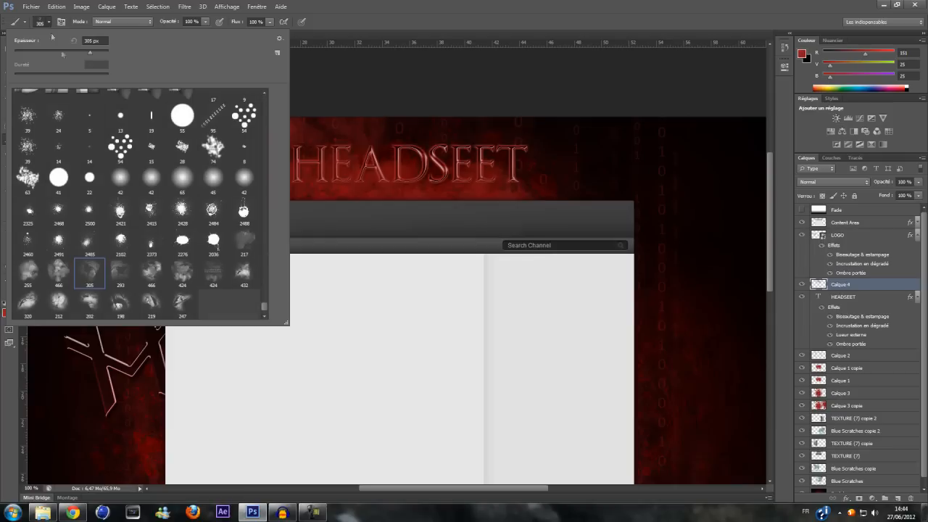
click(181, 272)
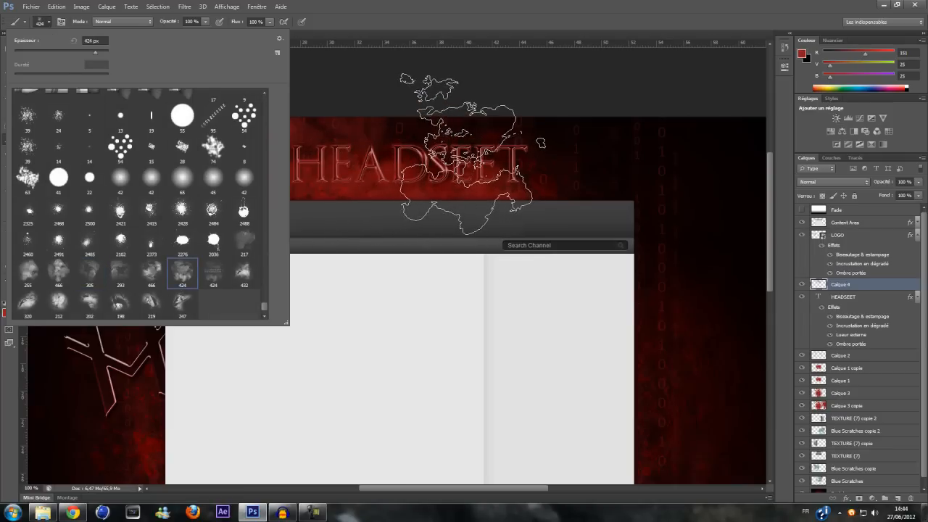
click(472, 154)
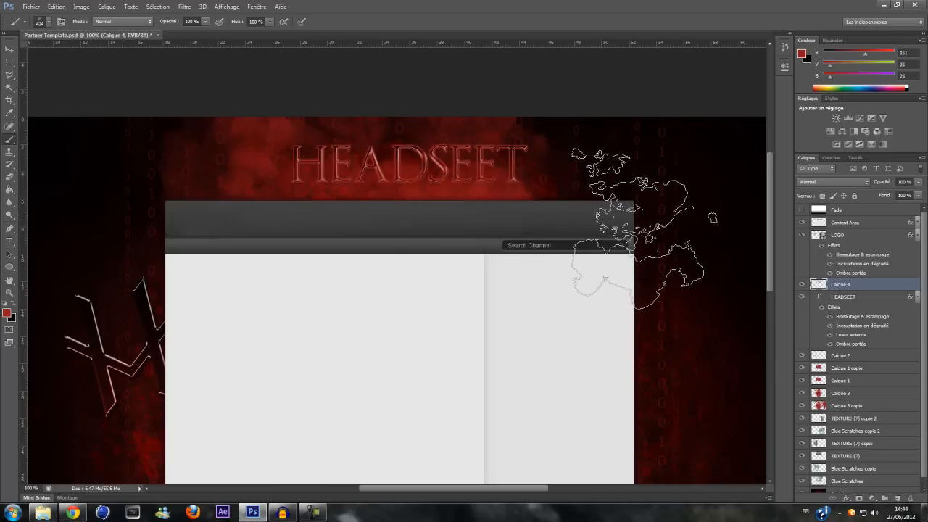
click(9, 49)
drag(346, 187, 385, 190)
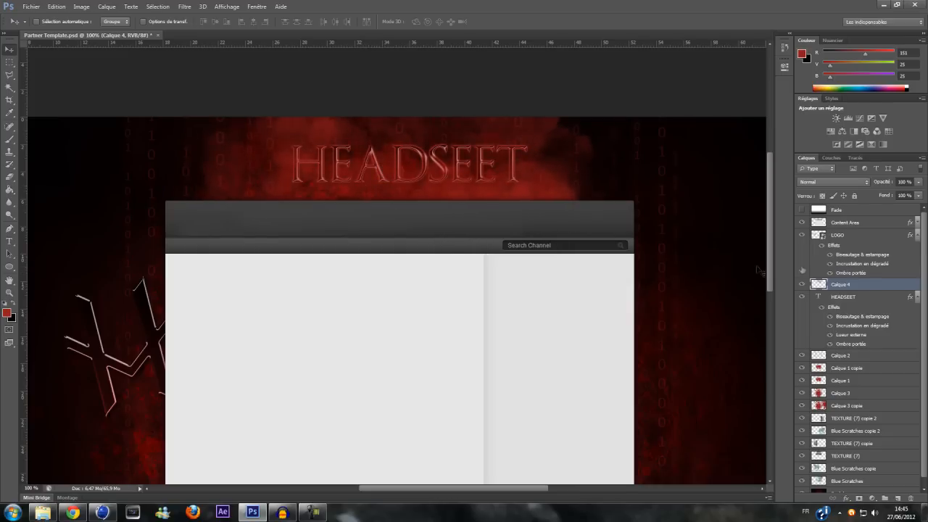
Try a range of blend modes on the Calque 4 smoke layer, from Luminosité back to Densité couleur +.
click(868, 182)
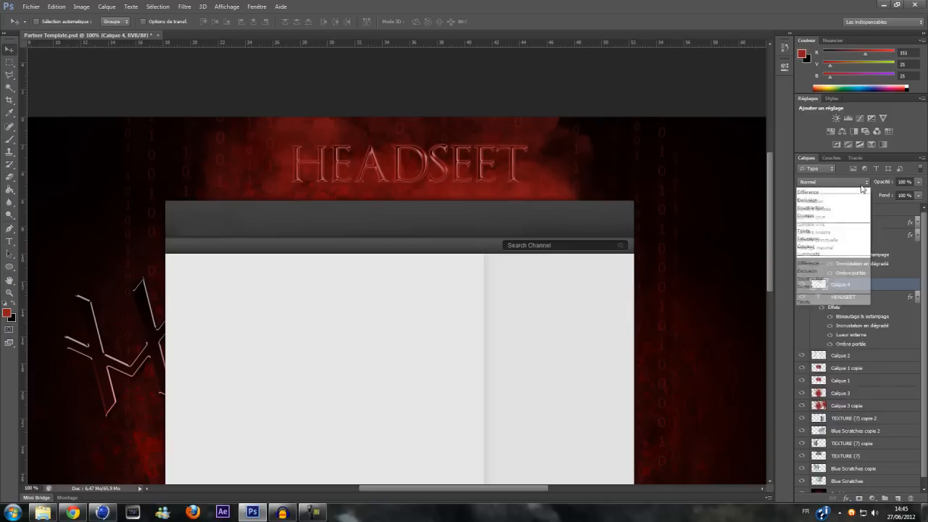
click(829, 432)
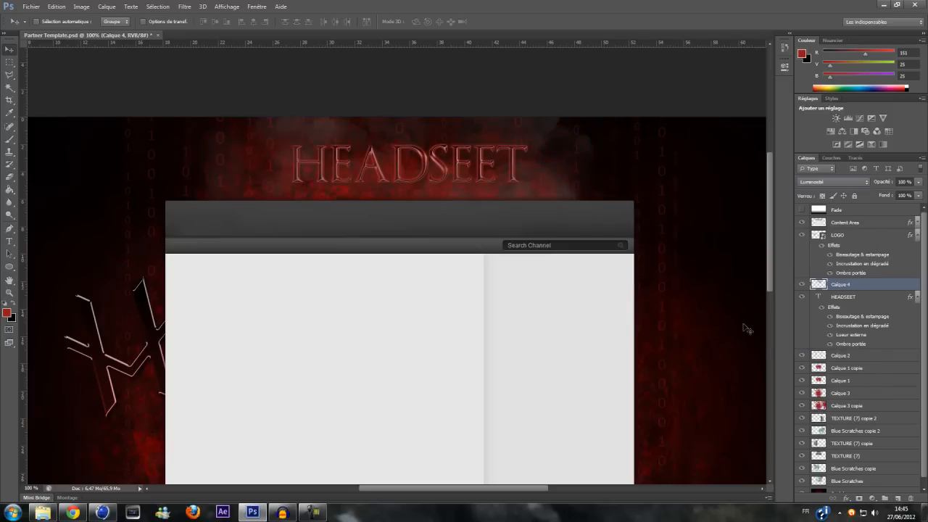
key(Up)
key(Up)
key(Up)
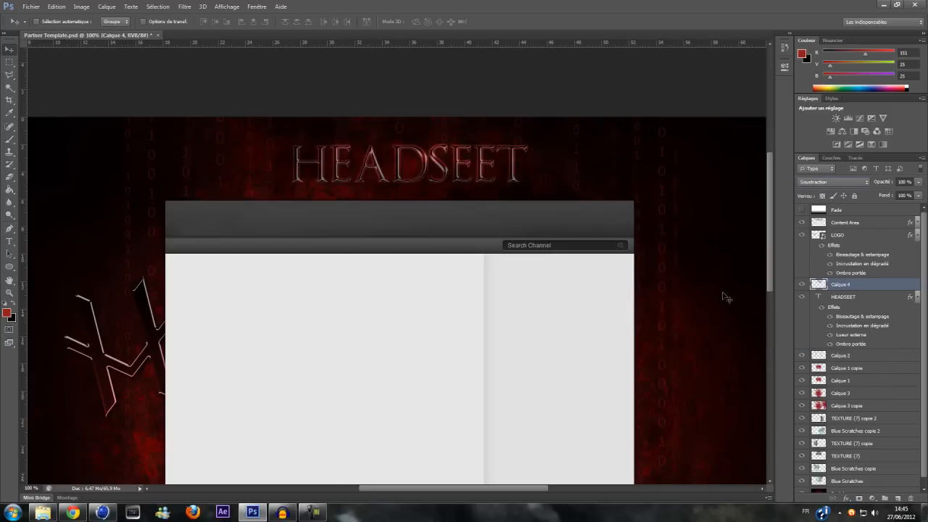
key(Up)
key(Up)
key(Up)
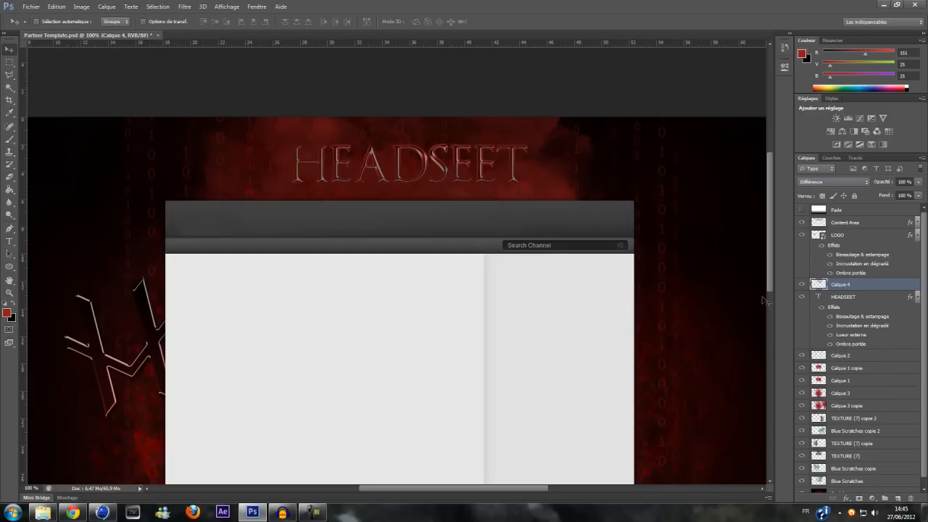
key(Up)
key(Up)
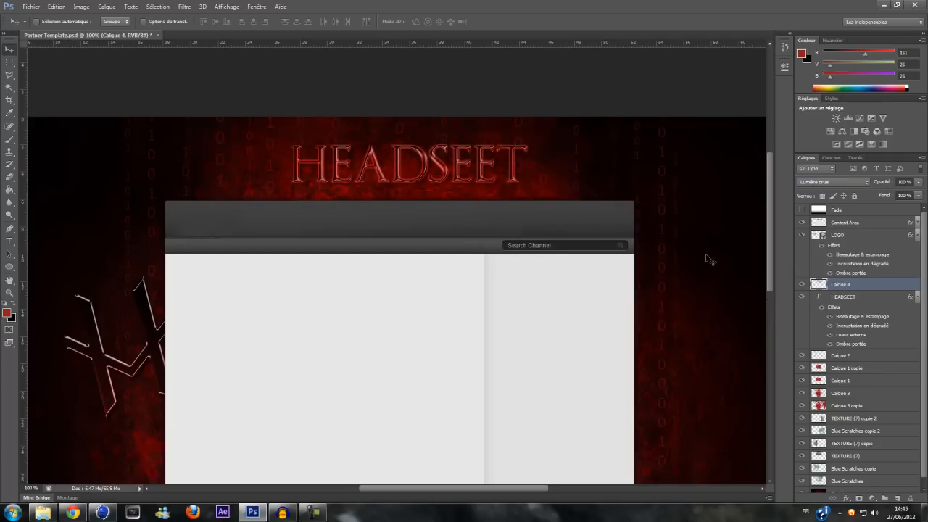
key(Up)
key(Up)
key(Up)
key(Up)
key(Up)
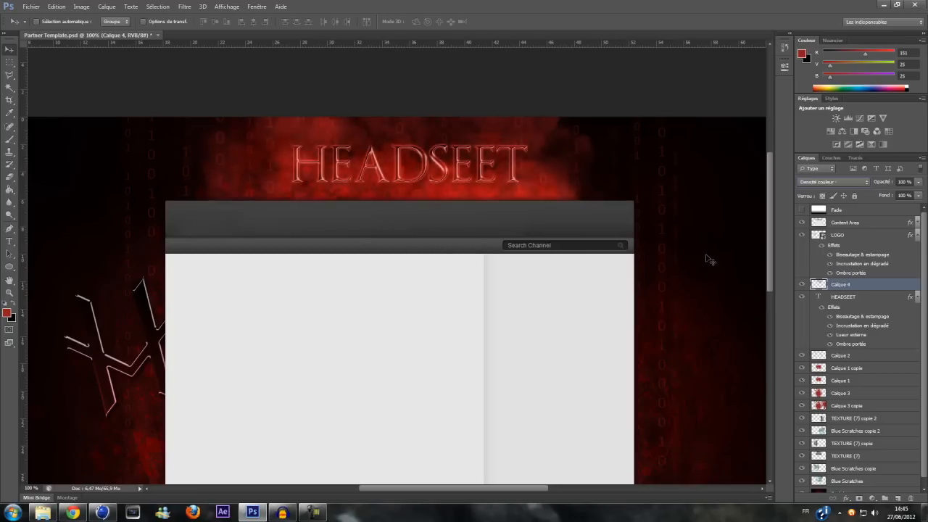
key(Up)
key(Up)
key(Up)
key(Up)
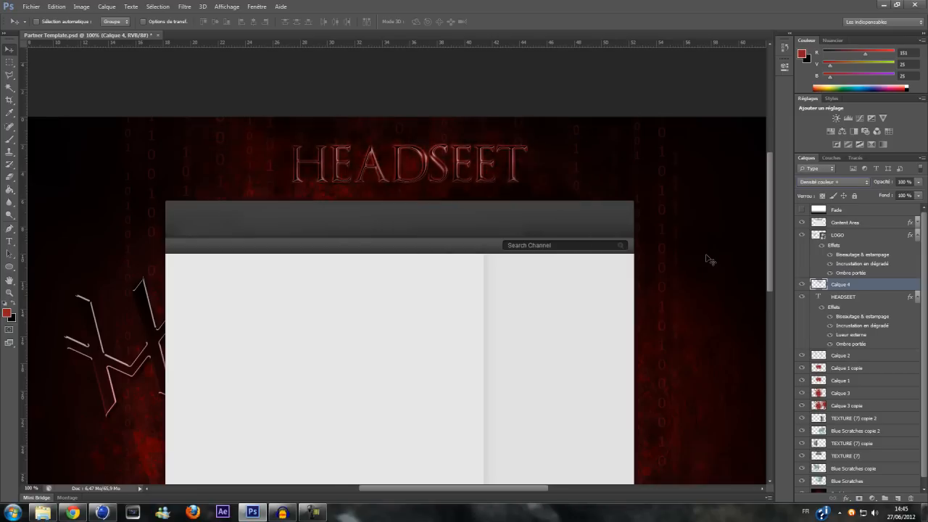
Lower the Calque 4 smoke layer's opacity to 69 % in the Normal blend mode.
click(918, 182)
drag(917, 195, 904, 194)
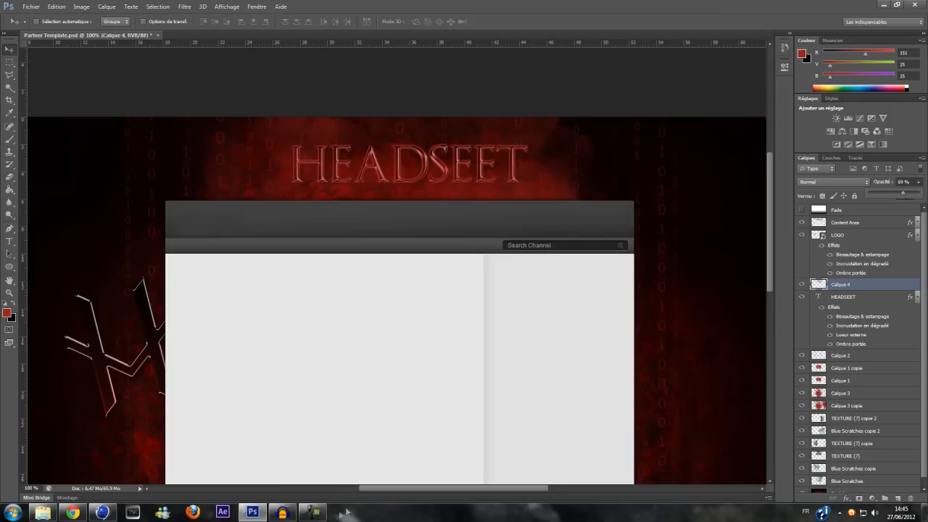
mouse_move(276, 518)
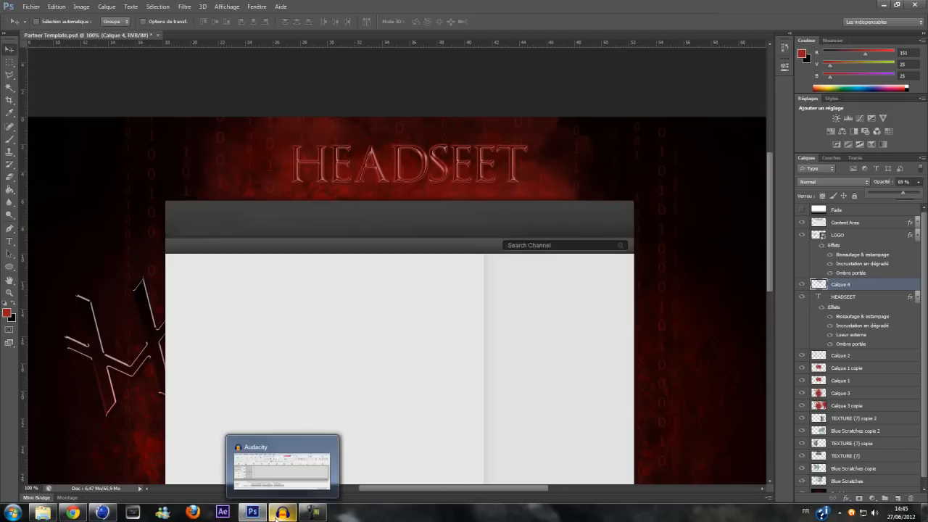
click(102, 512)
right_click(103, 513)
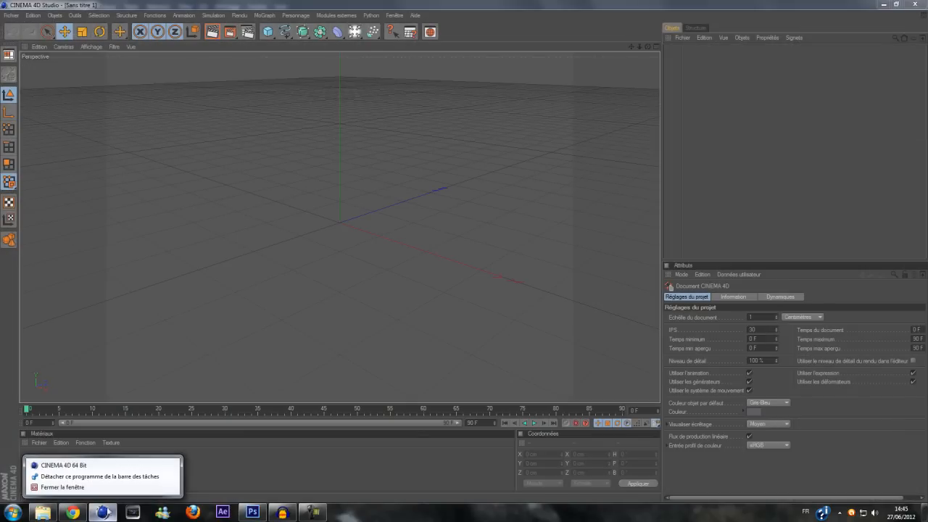
click(102, 489)
mouse_move(72, 513)
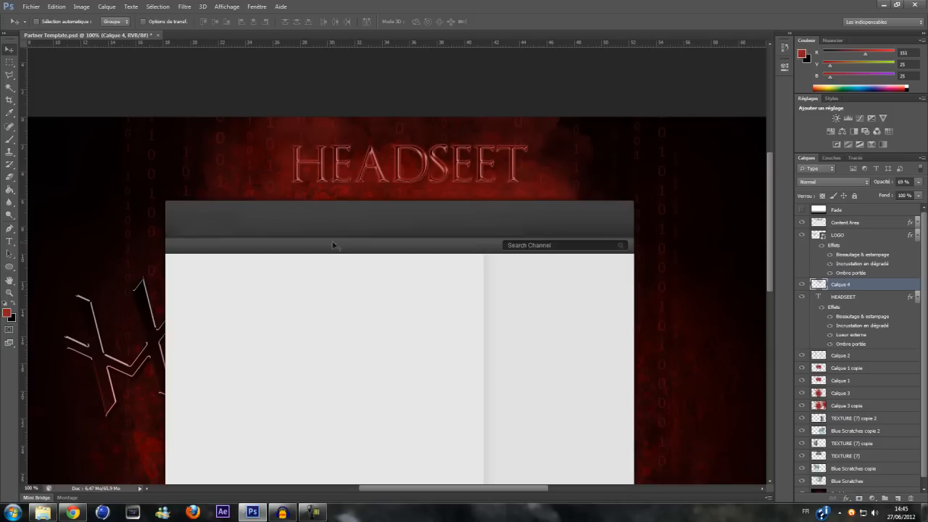
click(10, 139)
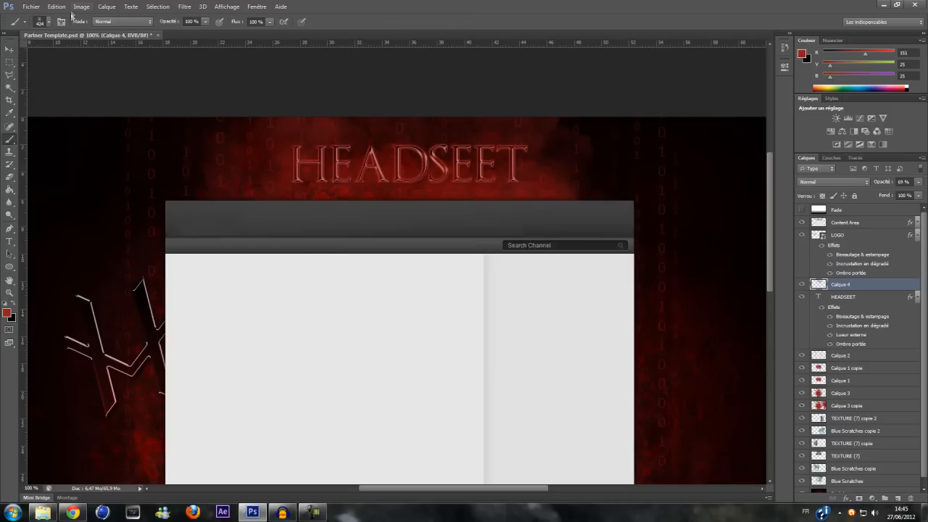
click(49, 21)
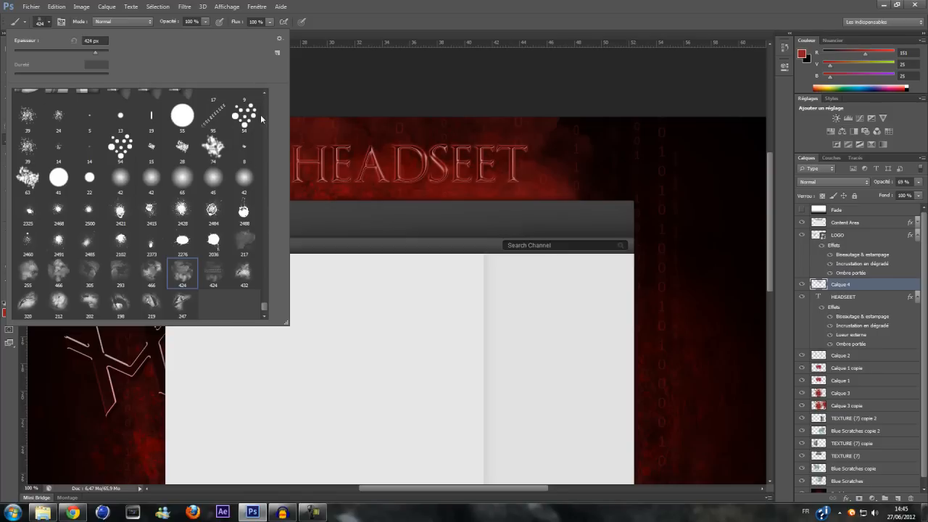
drag(265, 310, 261, 229)
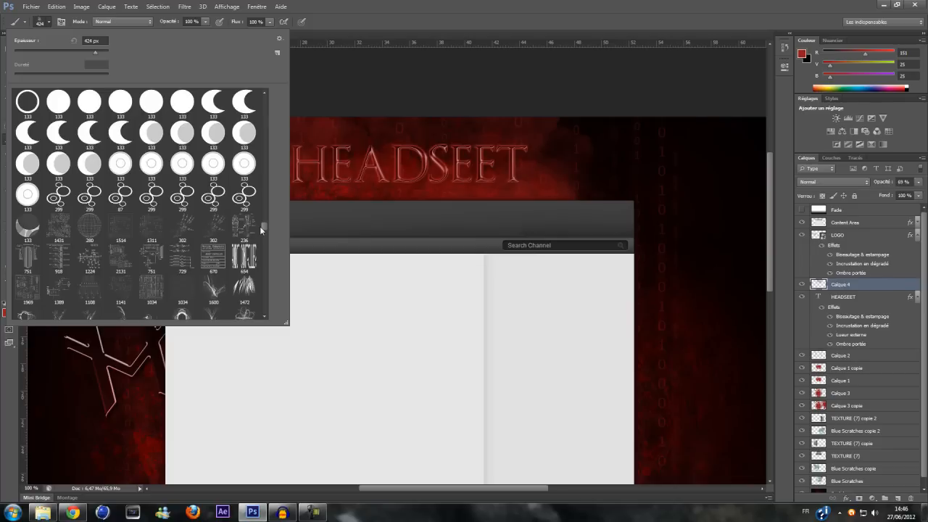
drag(261, 226, 266, 81)
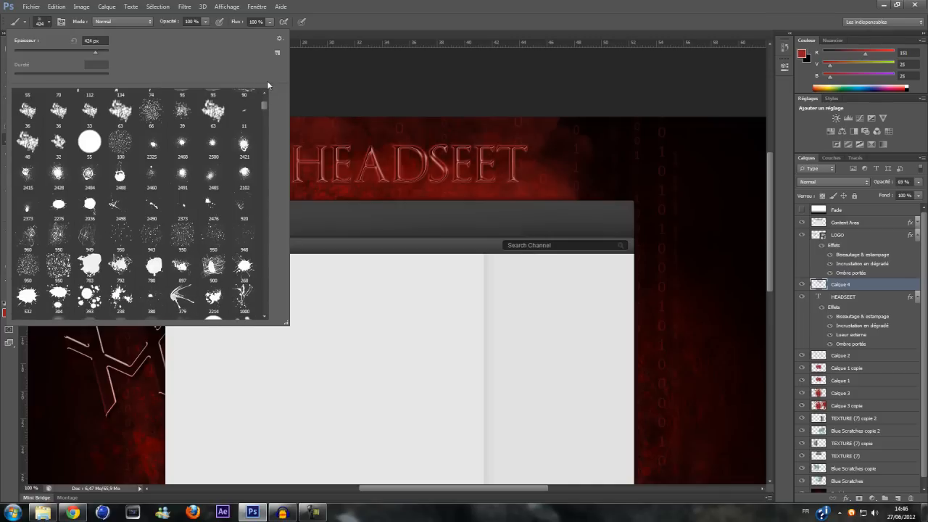
Place 4-12.png from the Documents library's fractal folder into the template above Calque 4, at about X 979 px, Y 306 px.
click(42, 513)
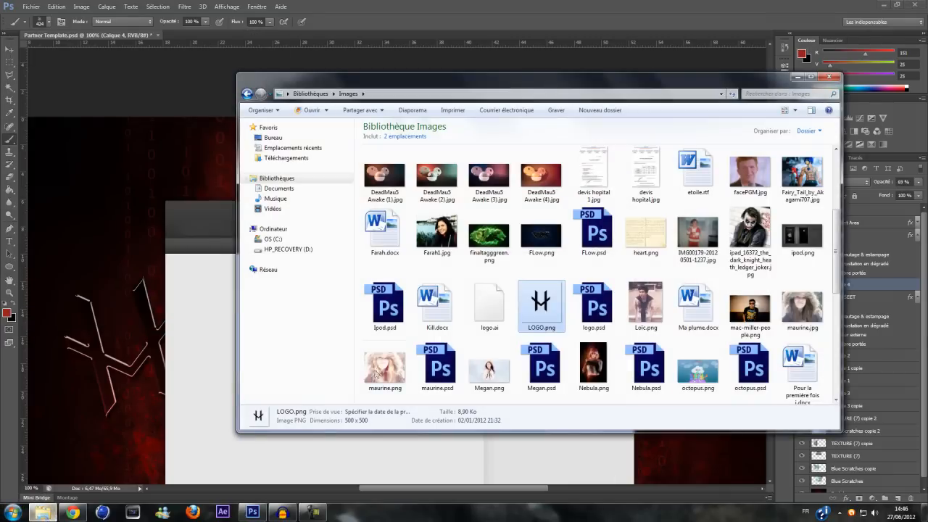
click(295, 190)
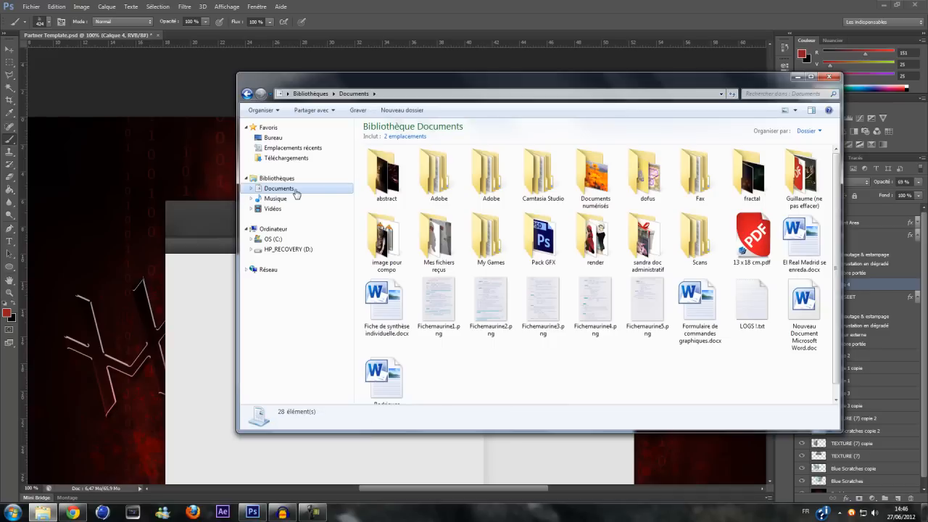
double_click(750, 195)
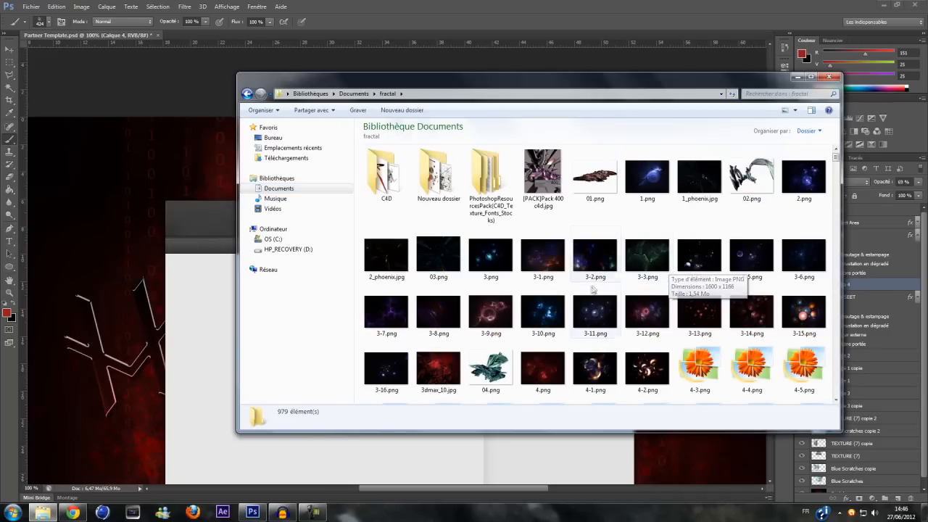
scroll(576, 293, down, 15)
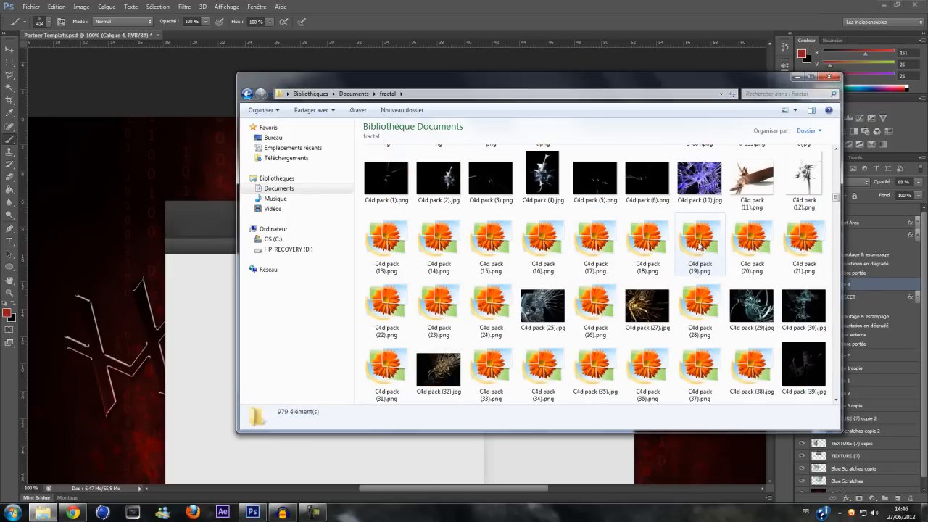
scroll(694, 257, up, 15)
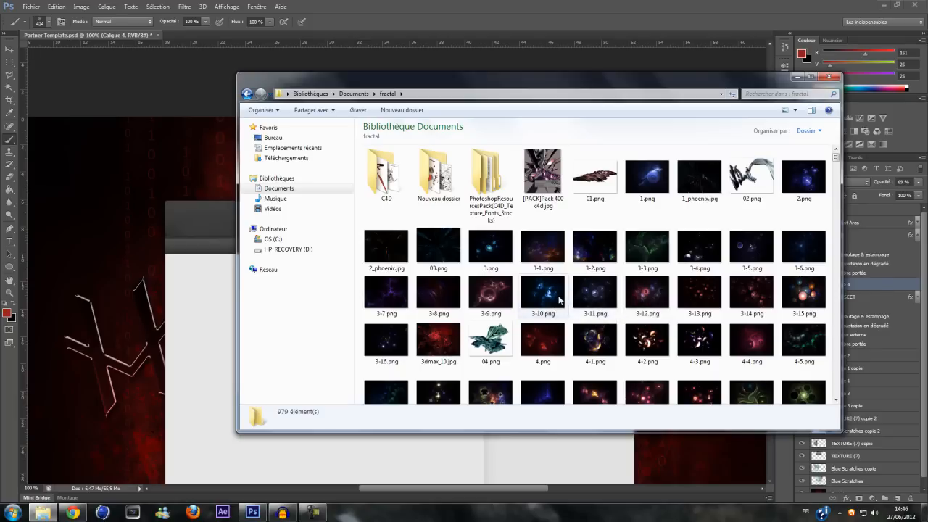
scroll(555, 305, down, 3)
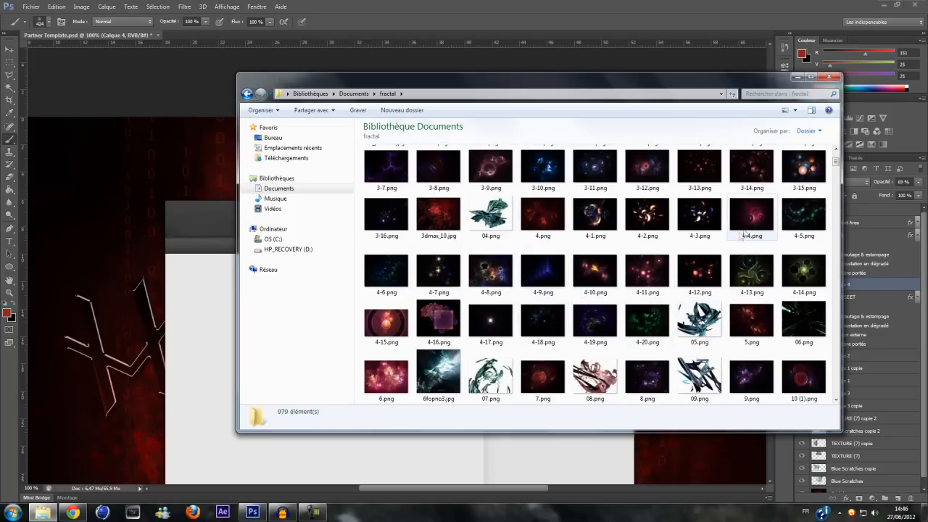
drag(702, 269, 224, 250)
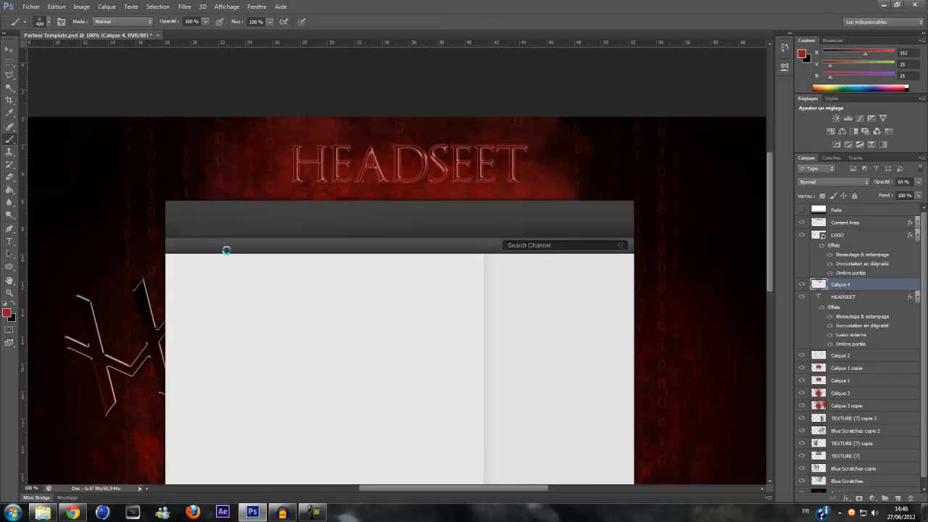
mouse_move(451, 312)
mouse_down()
mouse_move(427, 336)
mouse_move(442, 348)
mouse_move(451, 319)
mouse_move(442, 315)
mouse_up()
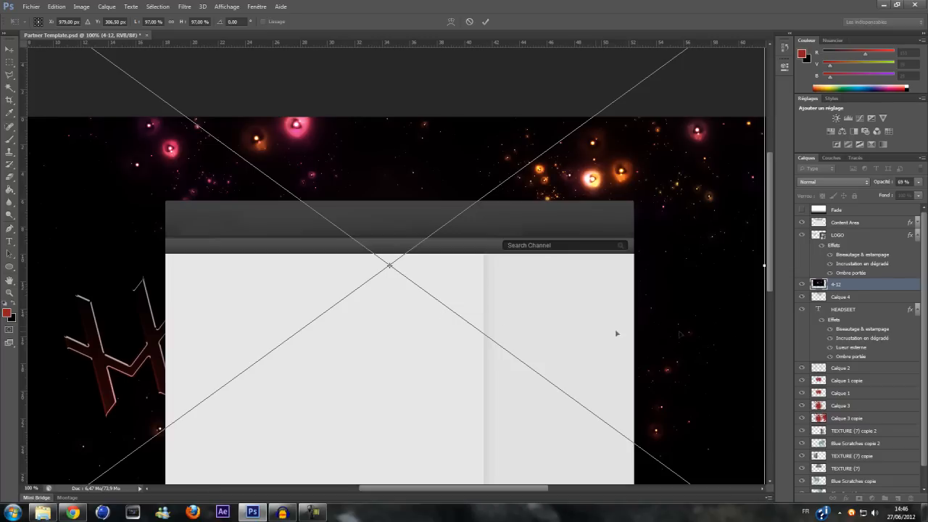
key(Return)
Set the 4-12 layer's blend mode to Superposition.
click(861, 183)
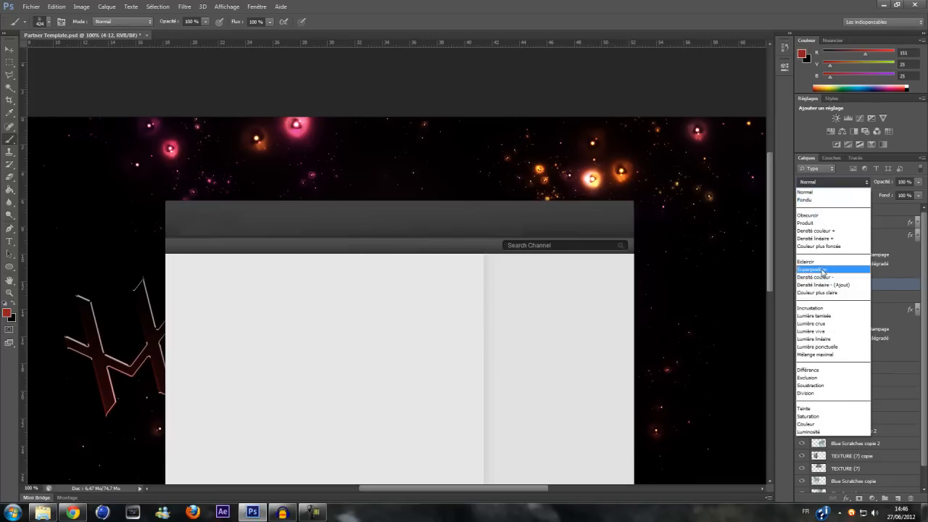
click(822, 262)
click(510, 244)
click(442, 196)
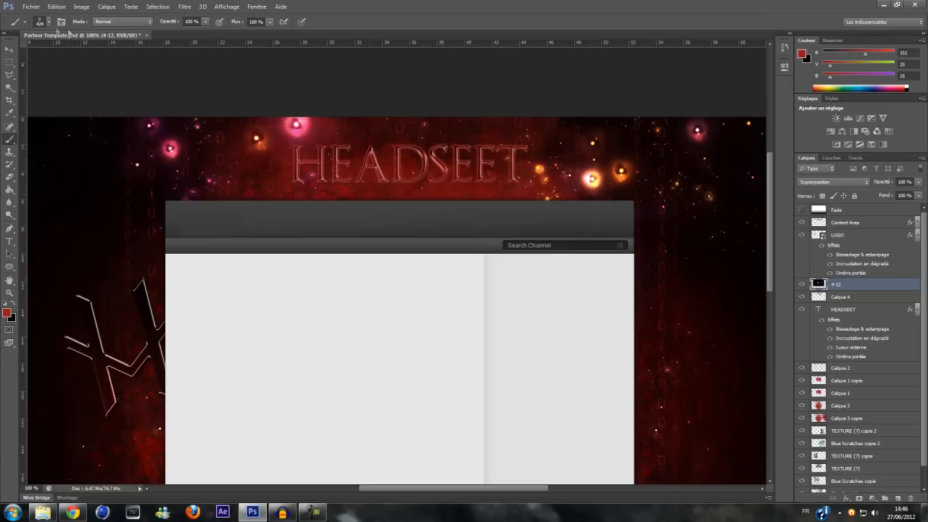
Tint the 4-12 lights red in Teinte/Saturation using Redéfinir with Teinte 360 and Saturation 65.
click(10, 49)
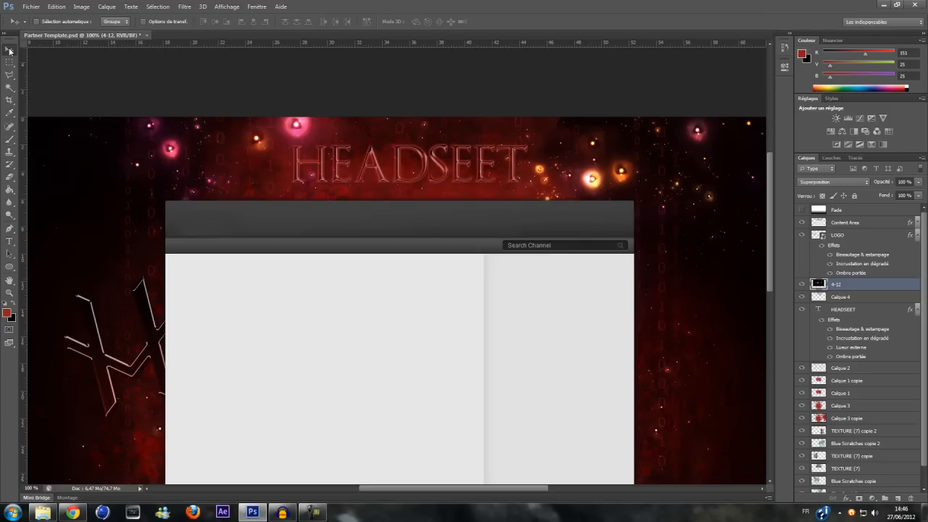
key(ctrl+u)
click(740, 433)
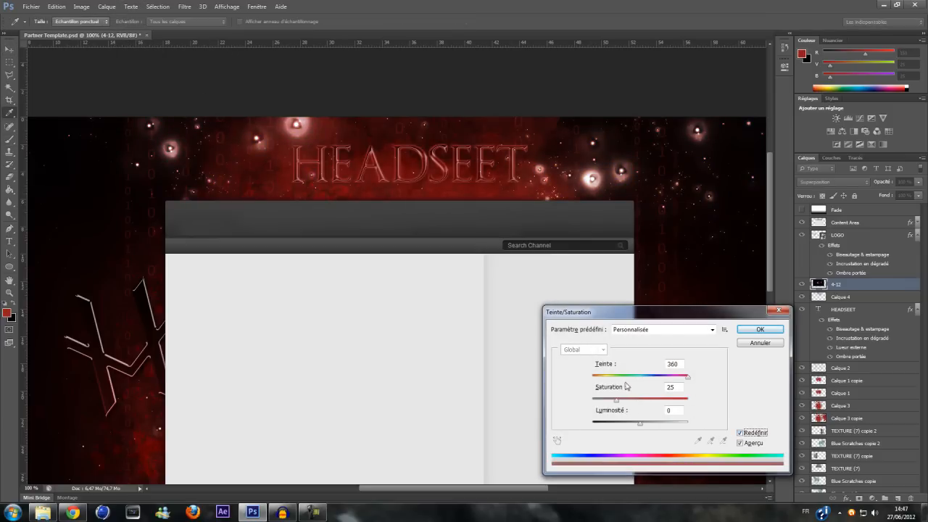
drag(616, 400, 635, 400)
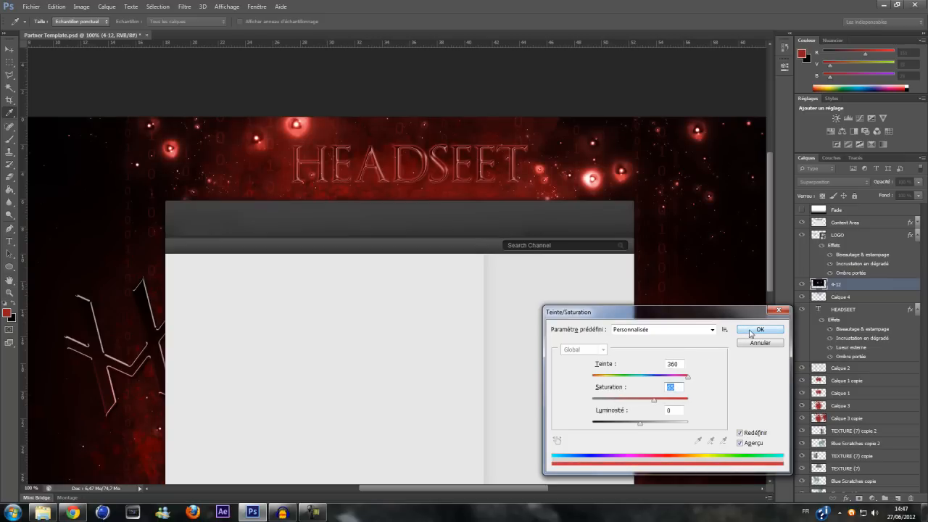
Try Teinte -180 on the 4-12 layer with Redéfinir off, and apply the adjustment with Redéfinir back on.
click(739, 433)
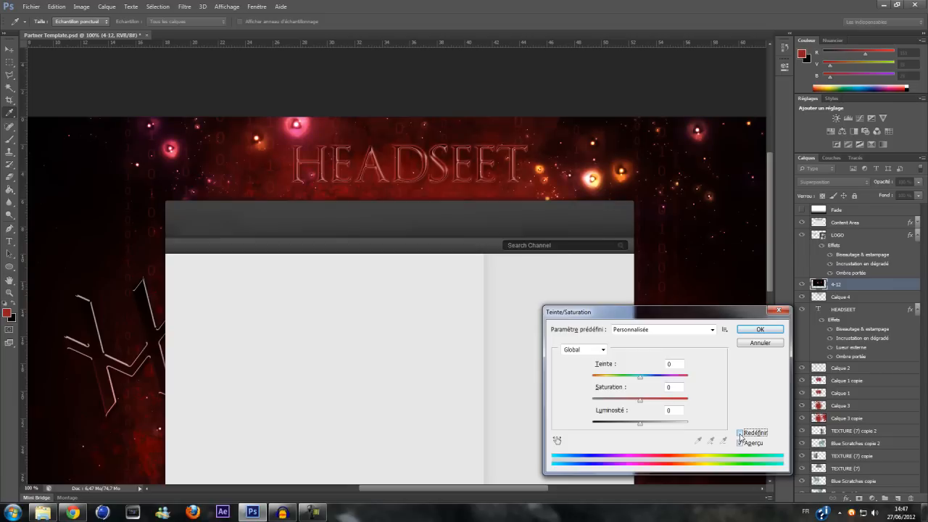
click(740, 434)
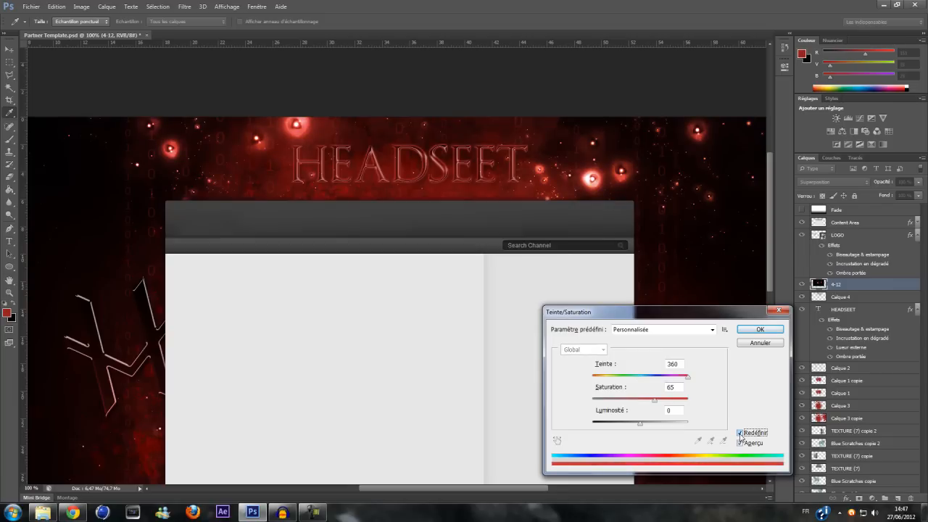
click(740, 434)
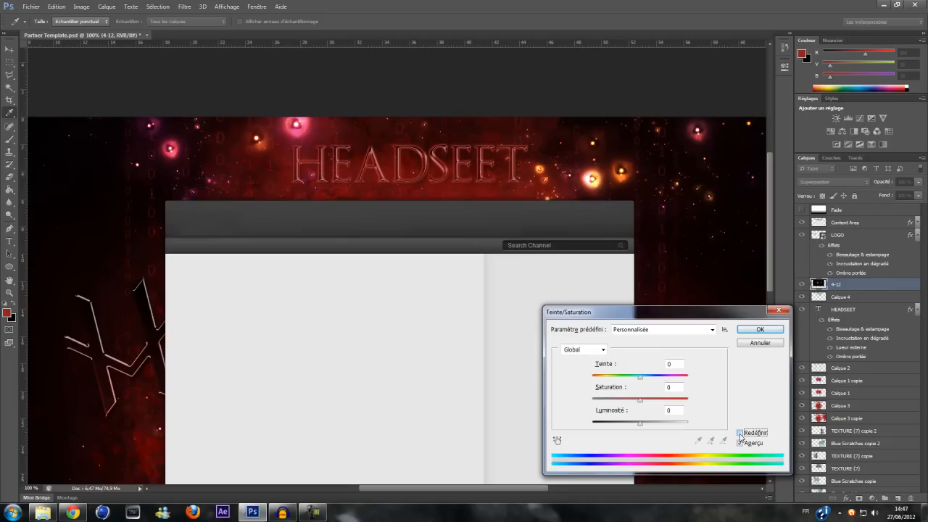
drag(641, 382, 519, 392)
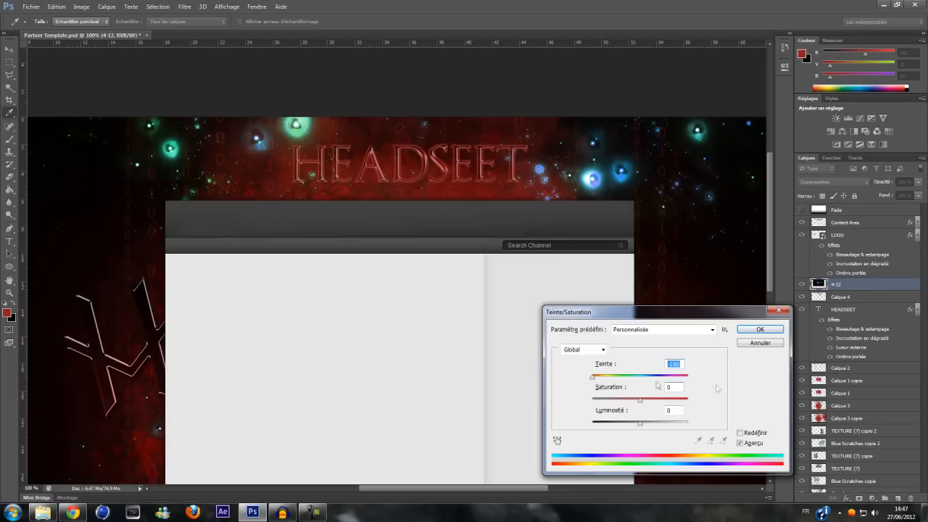
click(751, 433)
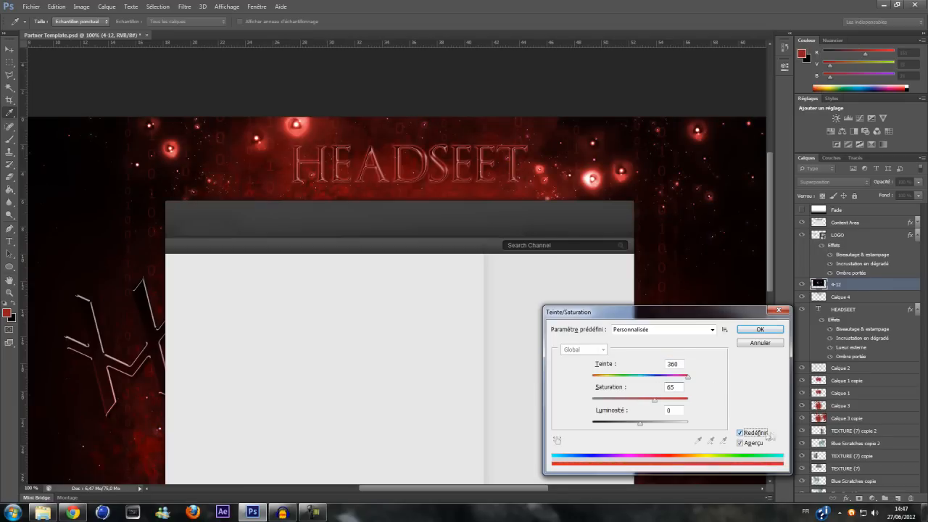
click(760, 331)
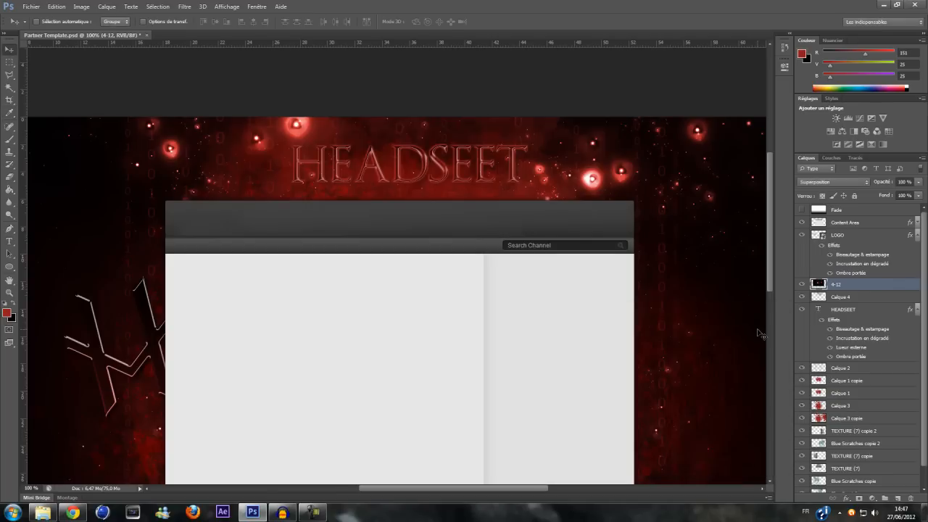
Lower the 4-12 layer's opacity to 52 %.
click(916, 183)
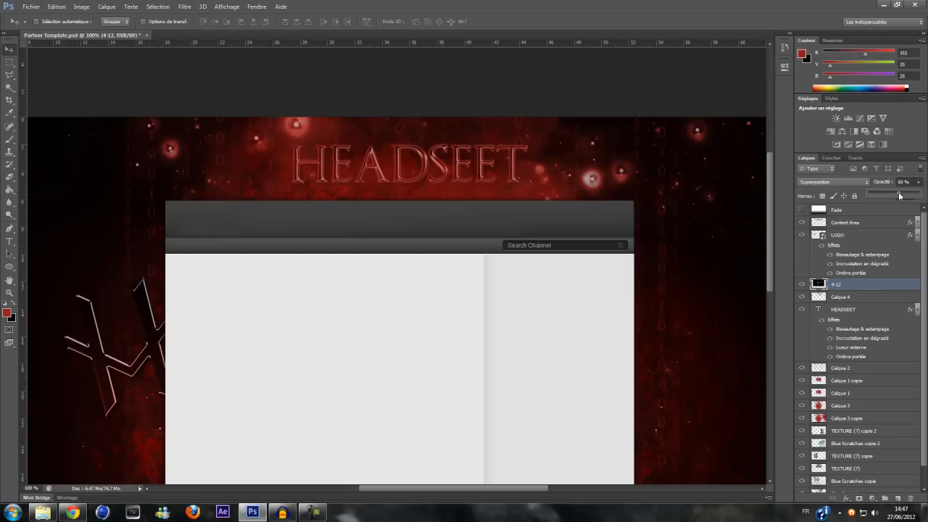
drag(899, 192, 895, 196)
mouse_move(770, 267)
mouse_down()
mouse_move(770, 336)
mouse_move(771, 274)
mouse_up()
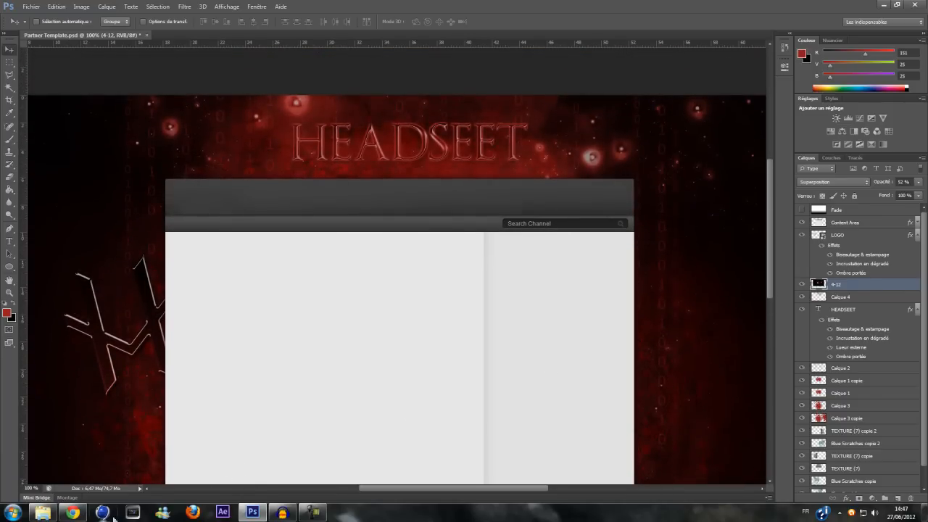
Try placing the flame image C4d pack (304).jpg from the fractal folder over the area near the HEADSEET title.
click(43, 513)
scroll(707, 359, up, 5)
scroll(707, 359, down, 10)
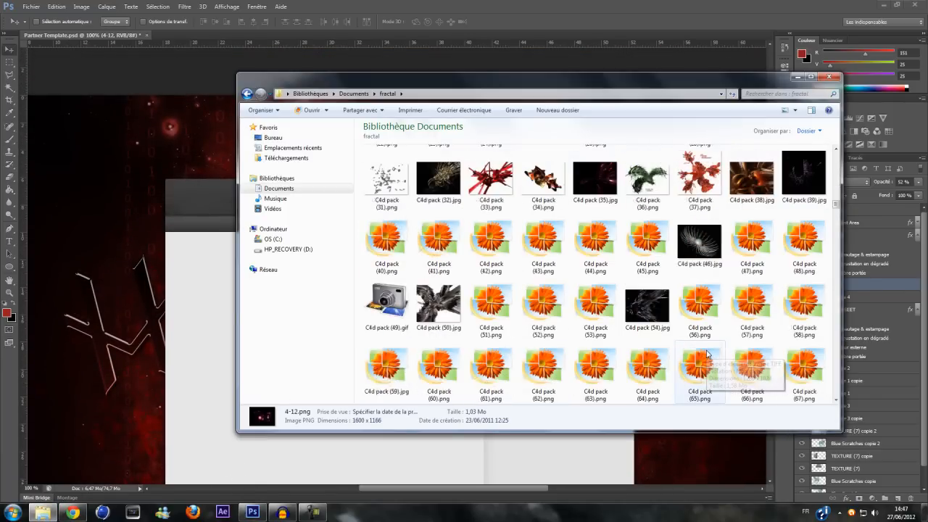
scroll(707, 354, down, 6)
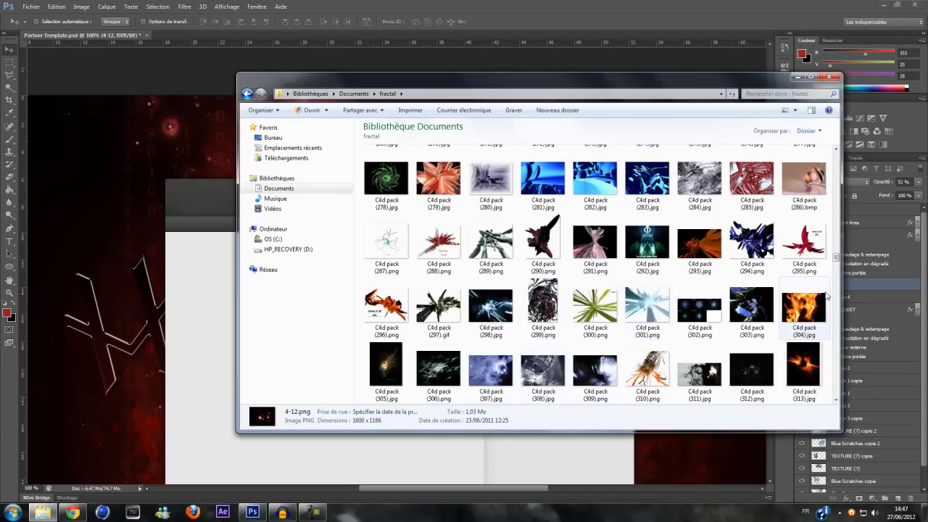
drag(813, 317, 211, 146)
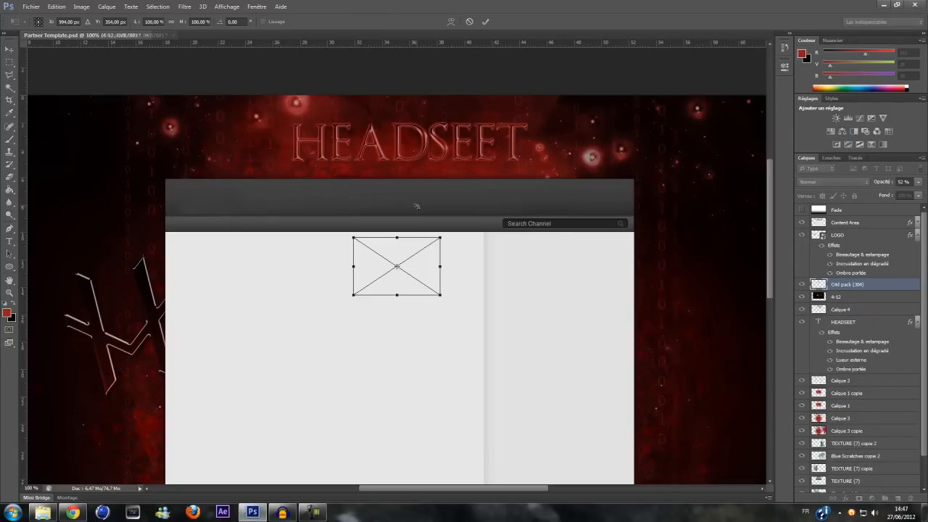
drag(419, 262, 421, 166)
key(Escape)
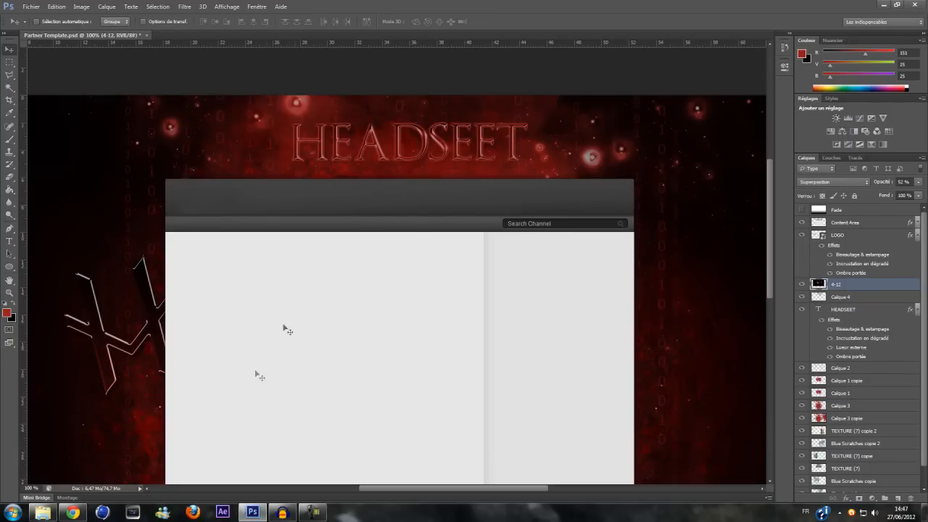
Try placing legendair's_Pack_48.png from the fractal folder into the template.
click(42, 512)
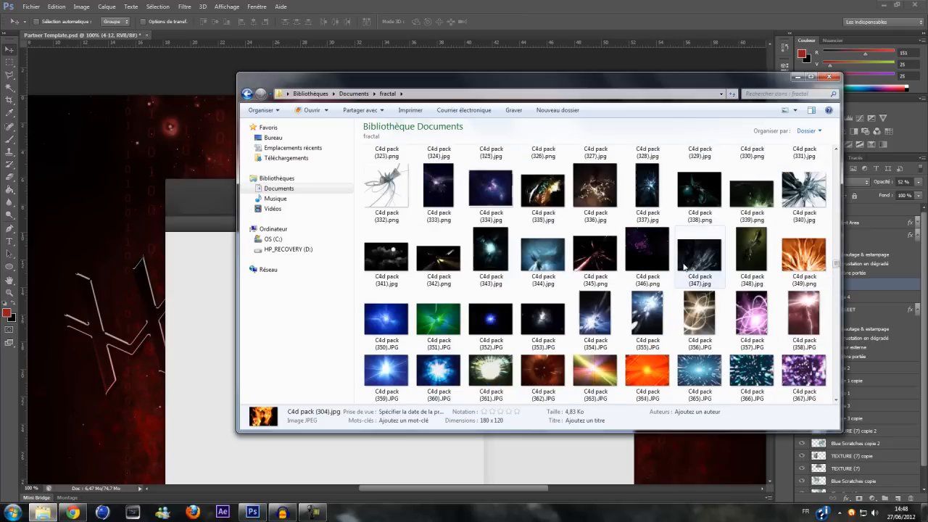
scroll(676, 282, down, 10)
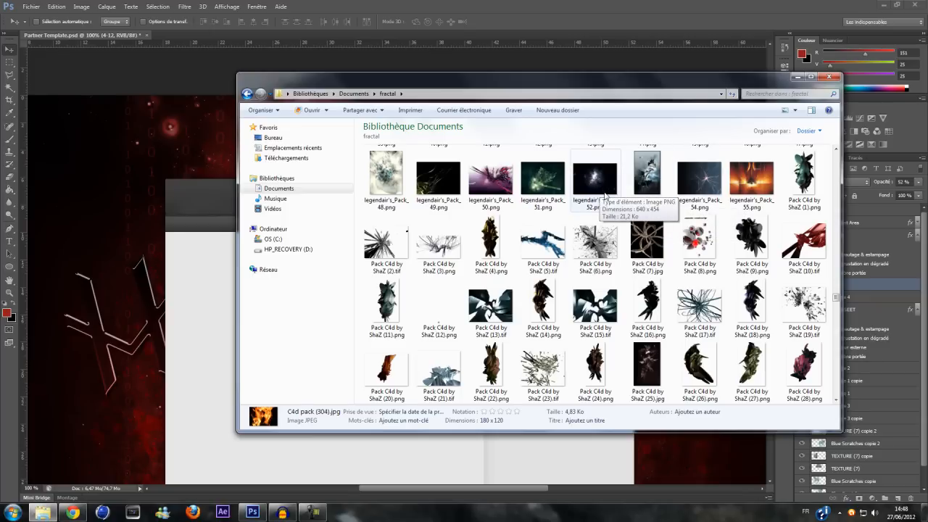
drag(385, 174, 208, 151)
click(463, 196)
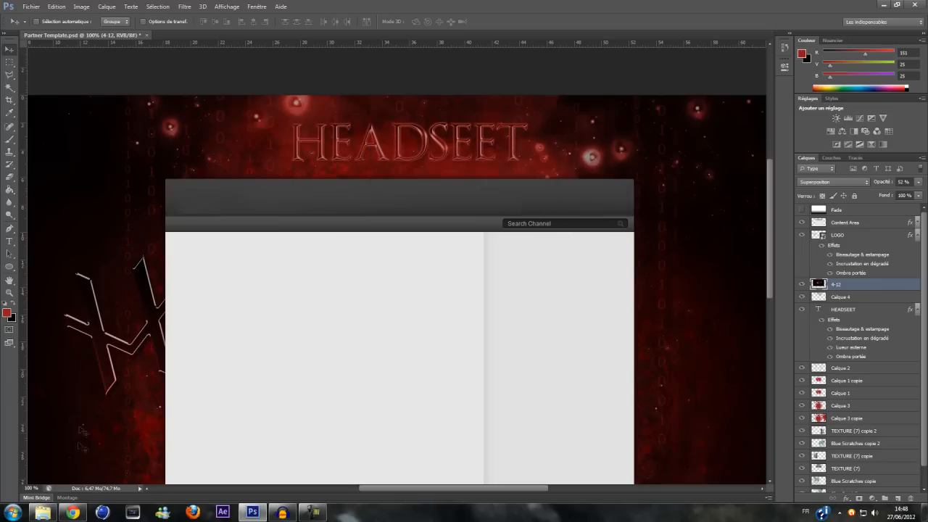
Place Pack C4d by ShaZ (108).jpg from the fractal folder over the middle of the HEADSEET title, tilted slightly.
click(43, 513)
scroll(697, 296, down, 6)
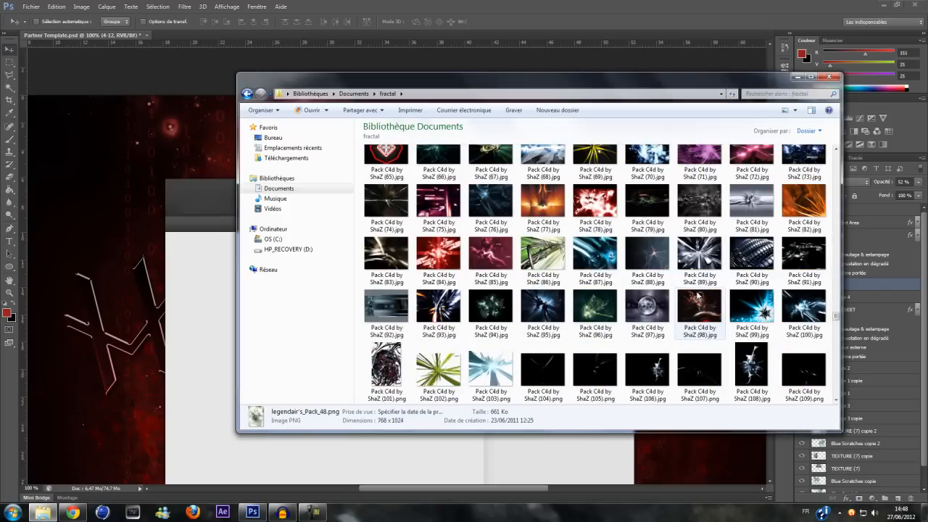
scroll(698, 296, down, 3)
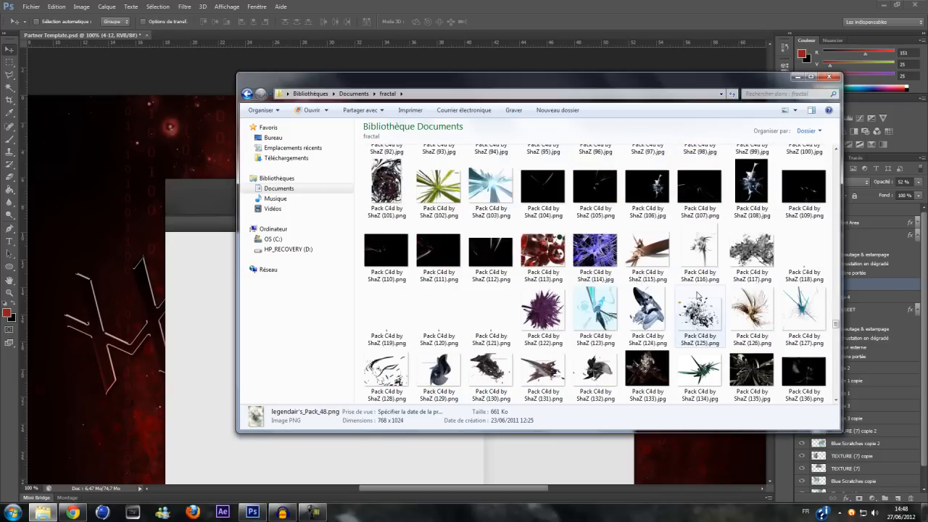
drag(752, 176, 191, 166)
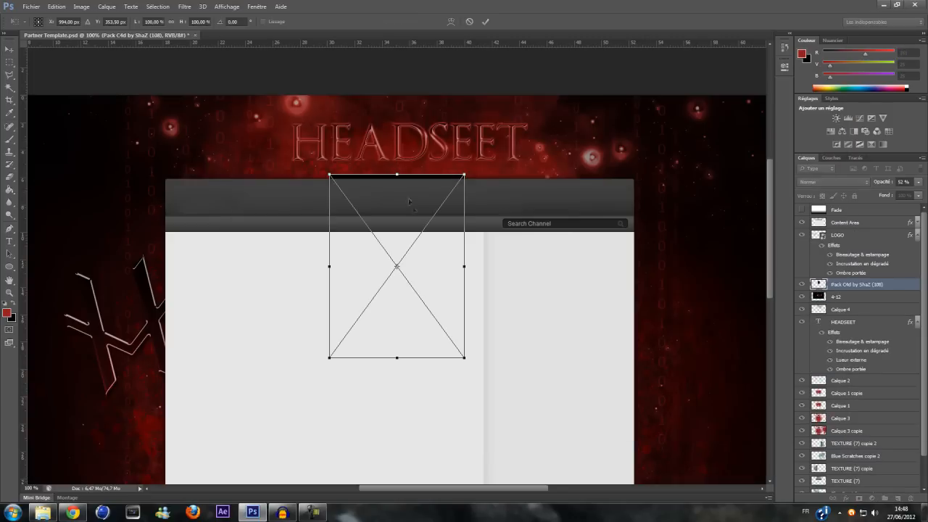
drag(408, 201, 420, 76)
drag(420, 153, 424, 131)
drag(493, 255, 515, 40)
drag(424, 162, 420, 170)
key(Return)
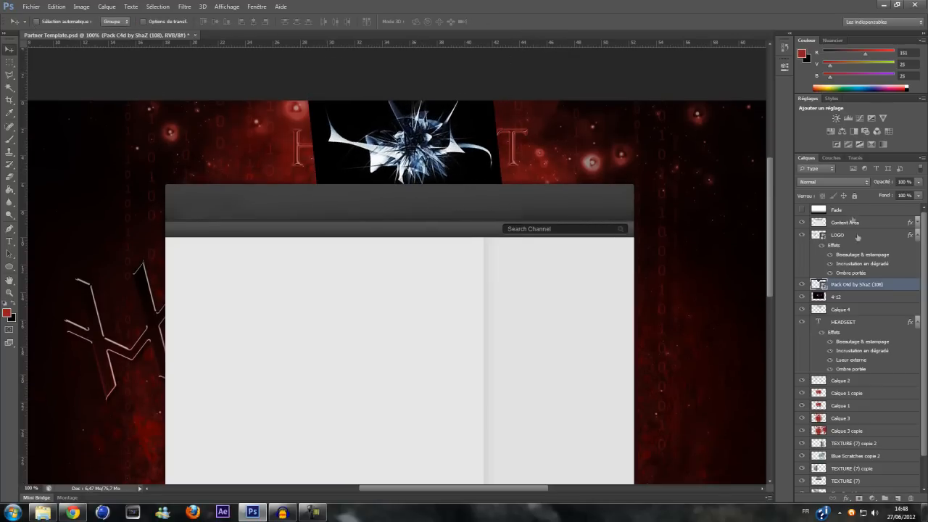
Set the Pack C4d by ShaZ (108) layer's blend mode to Superposition and rasterize the smart object.
click(849, 182)
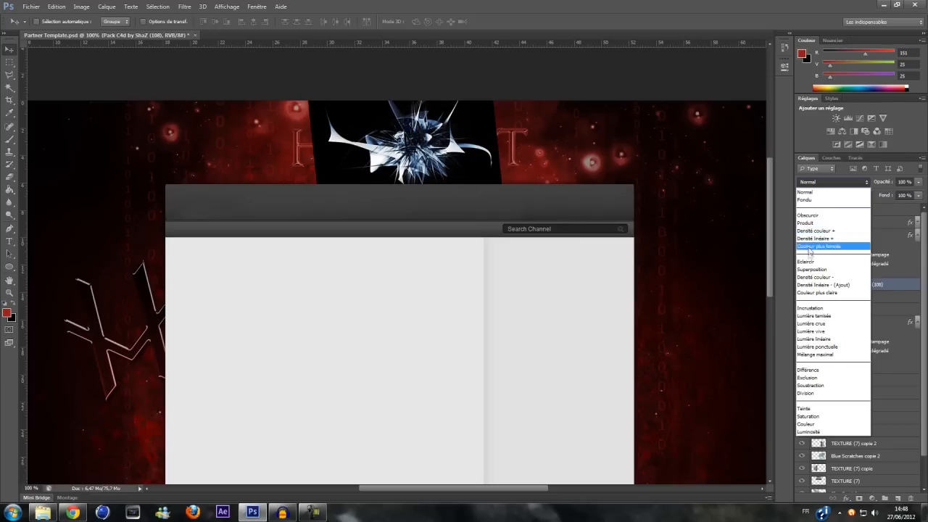
click(809, 270)
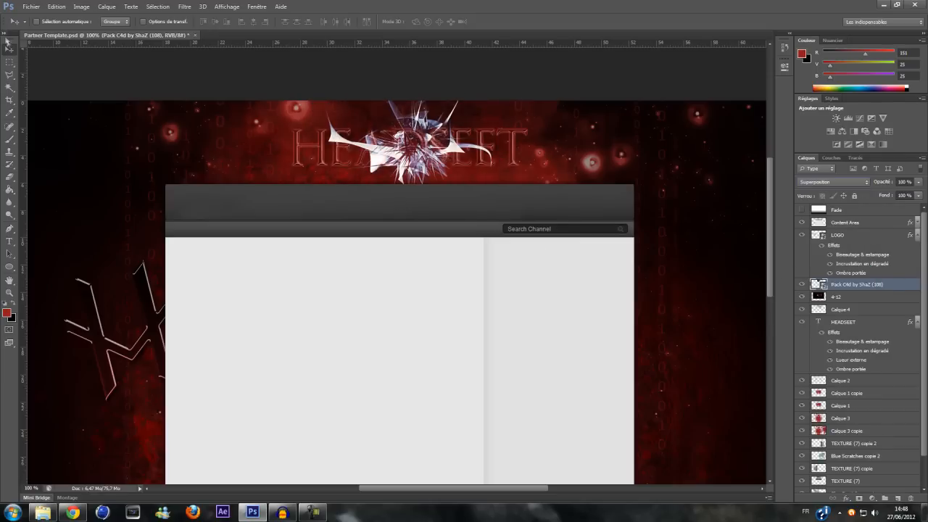
click(184, 197)
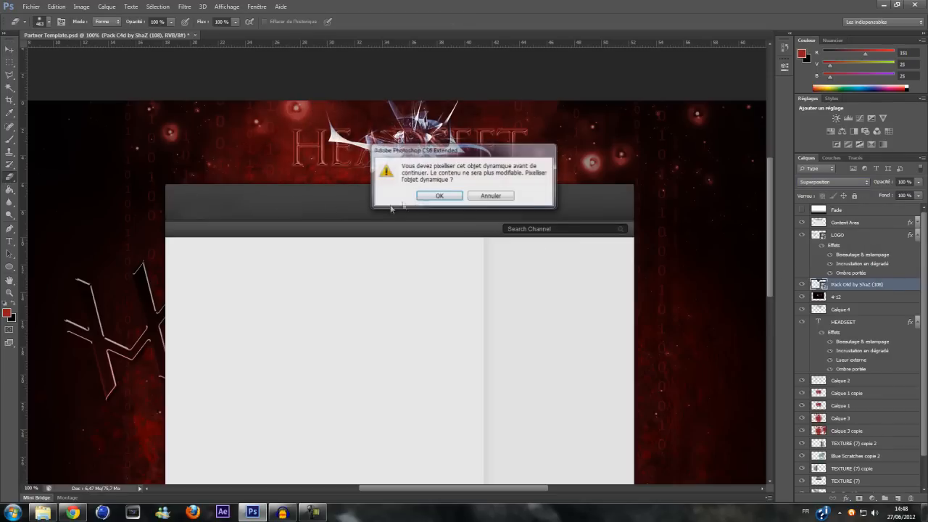
click(430, 195)
Tint the fractal layer red using Teinte/Saturation with Redéfinir on, Teinte 360 and Saturation about 53.
key(ctrl+u)
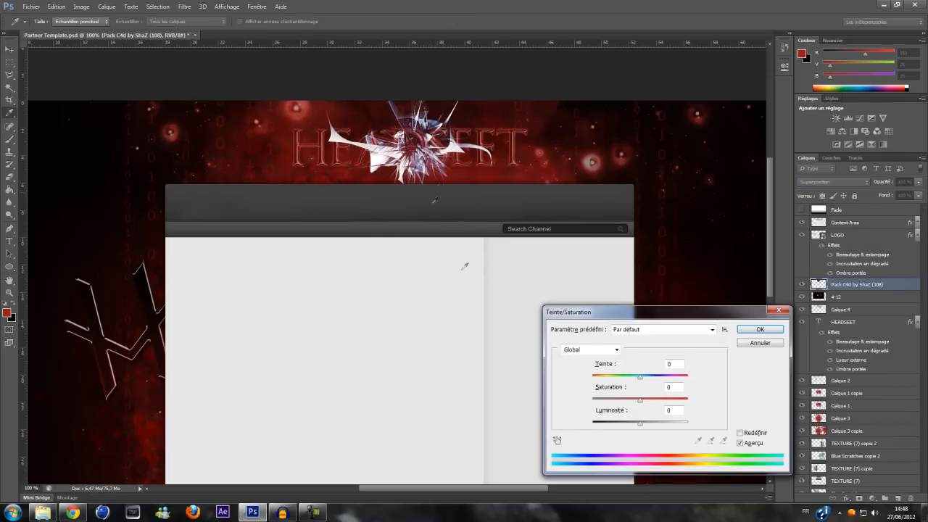
click(740, 433)
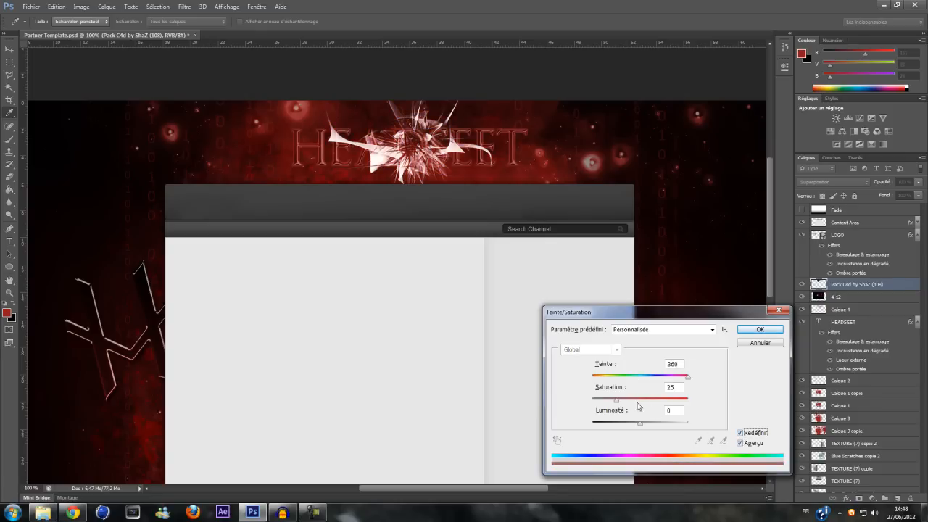
drag(618, 403, 642, 410)
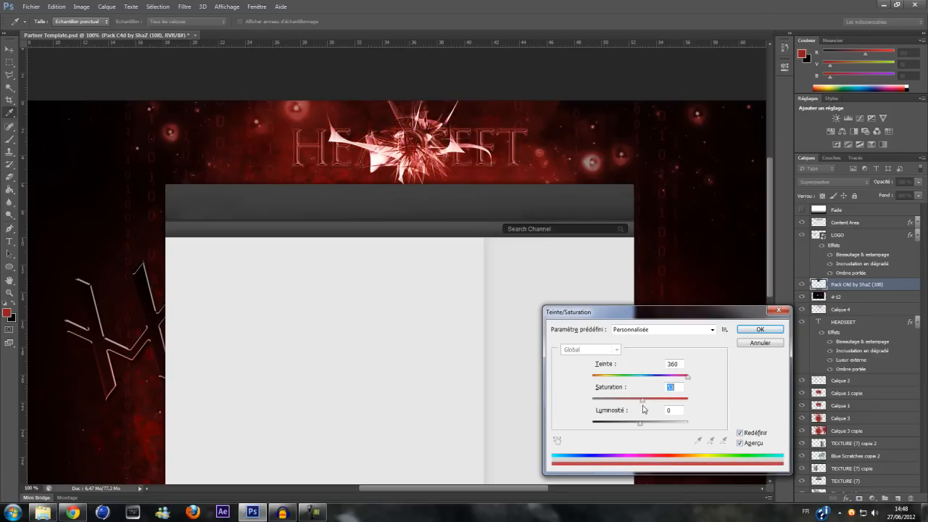
click(759, 329)
Move the Pack C4d by ShaZ (108) layer directly below the HEADSEET text layer and lower its opacity to 50 %.
drag(888, 295, 888, 371)
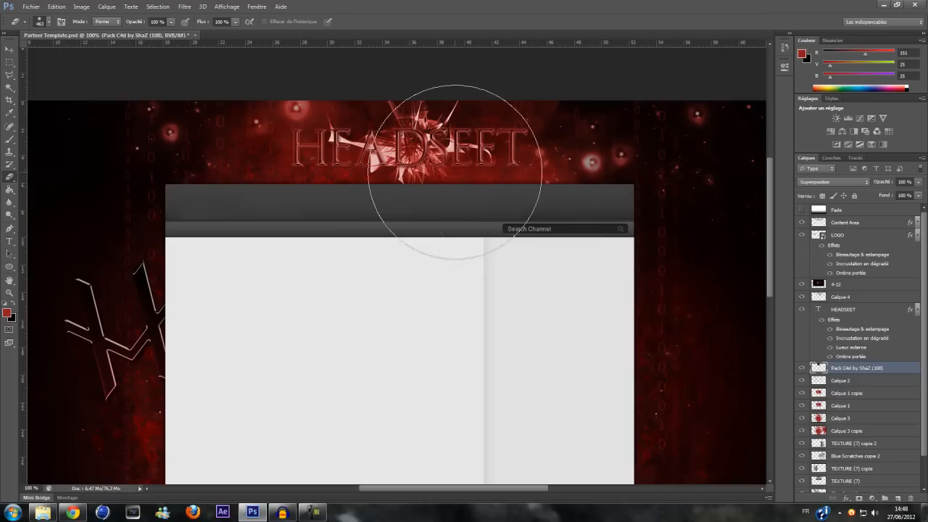
click(919, 185)
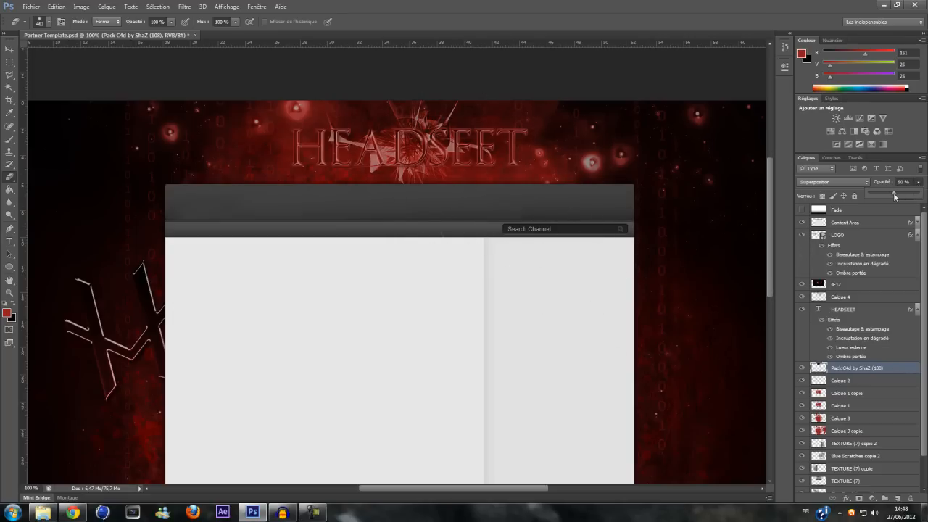
click(9, 48)
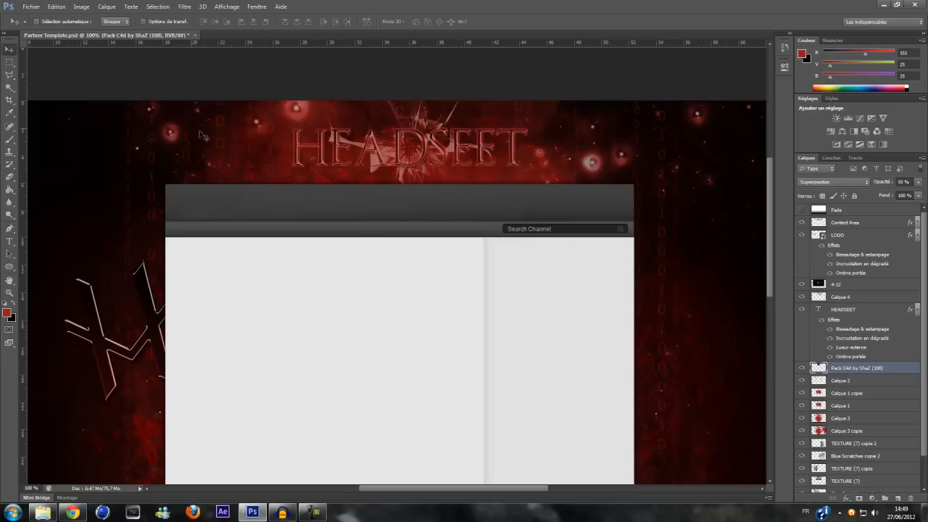